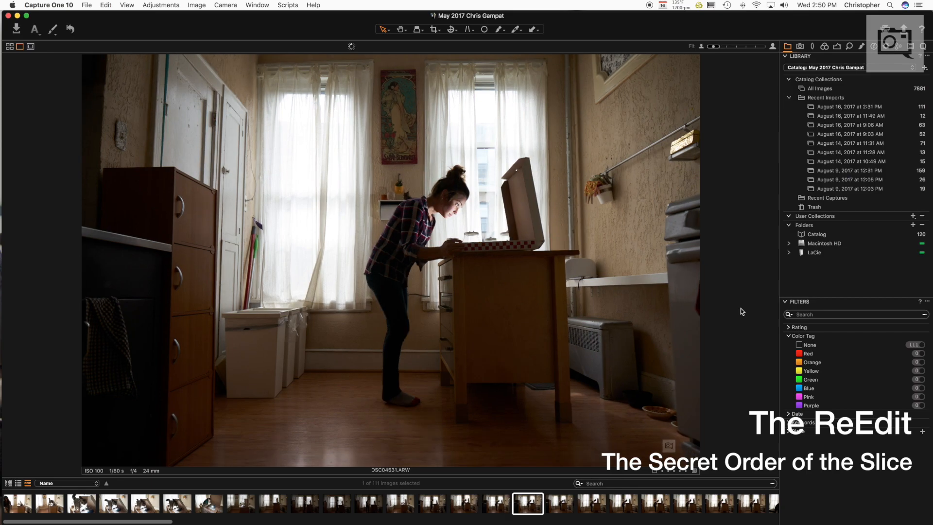
- Browse forward through the kitchen shoot from DSC04531.ARW to the closer shot DSC04539.ARW
key("Right")
key("Right")
key("Right")
key("Right")
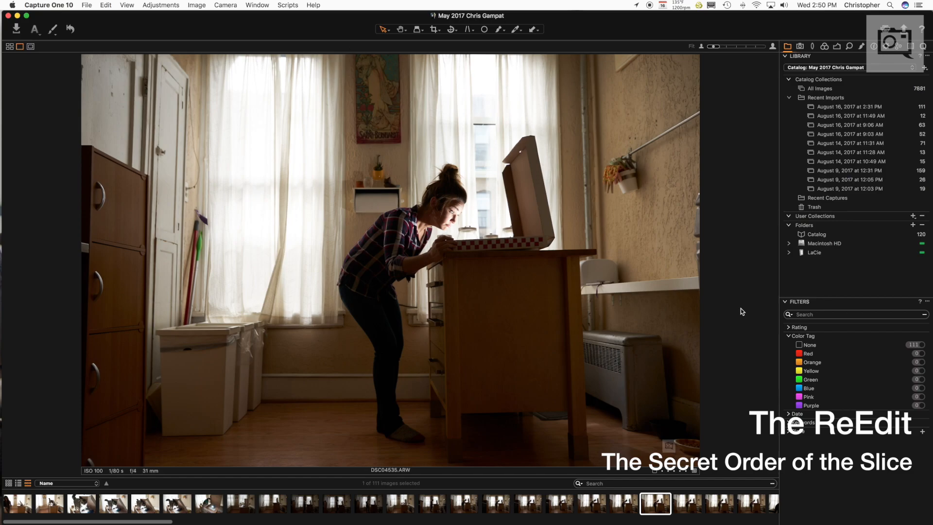
key("Right")
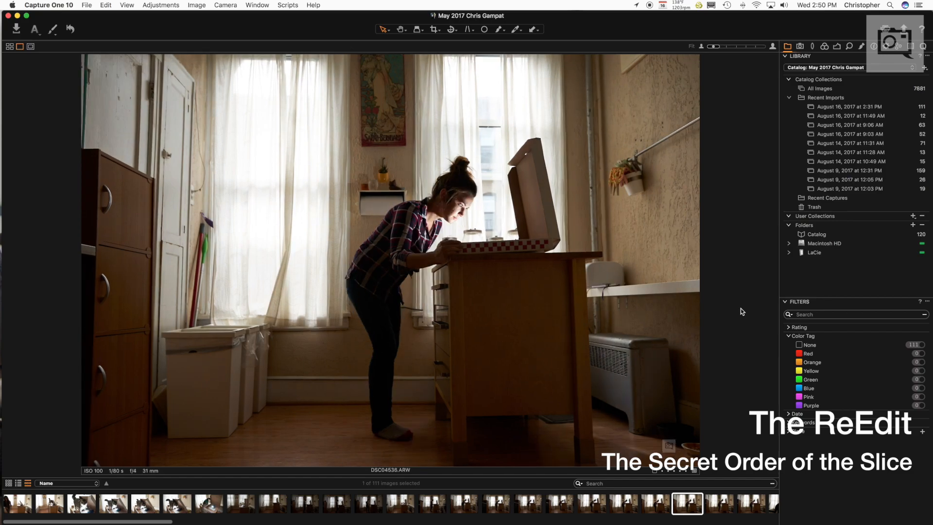
key("Right")
key("Right")
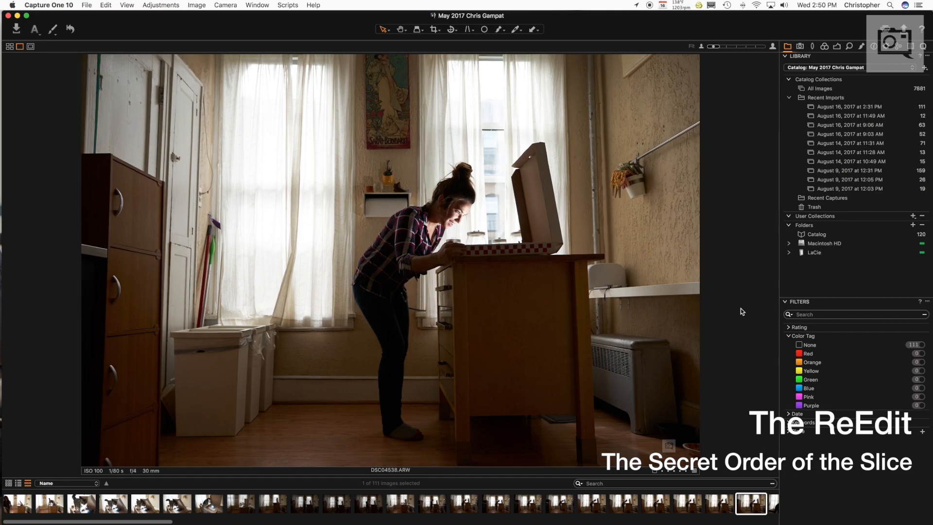
key("Right")
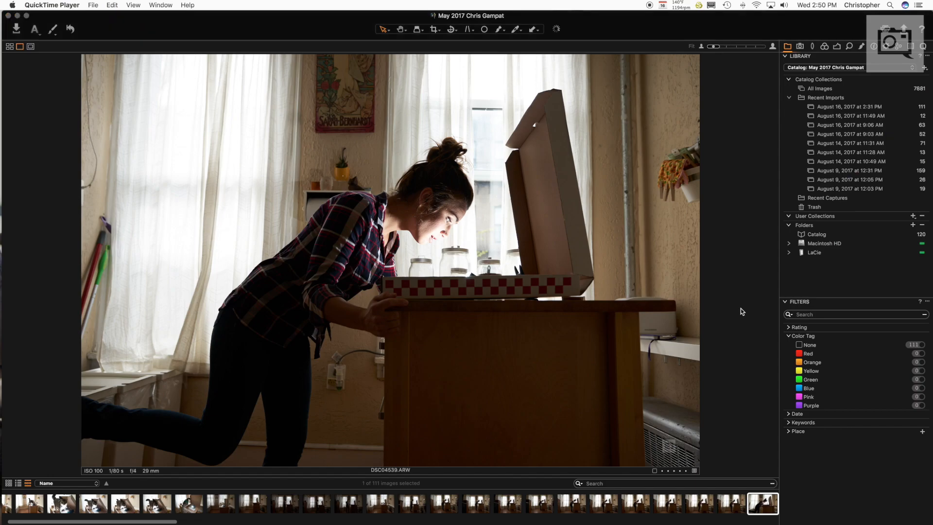
- Switch to Chrome and review the opening photo and introduction text on The Secret Order of the Slice page
key("ctrl+Up")
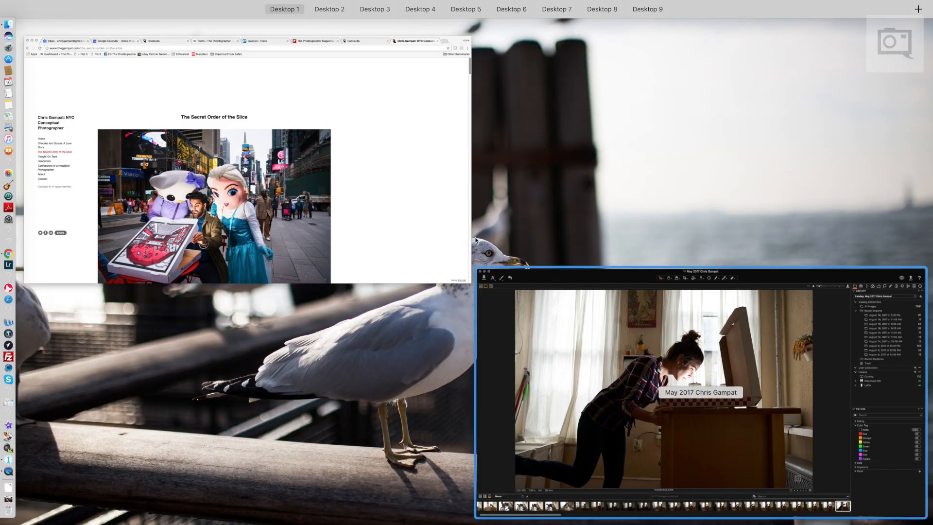
left_click(339, 194)
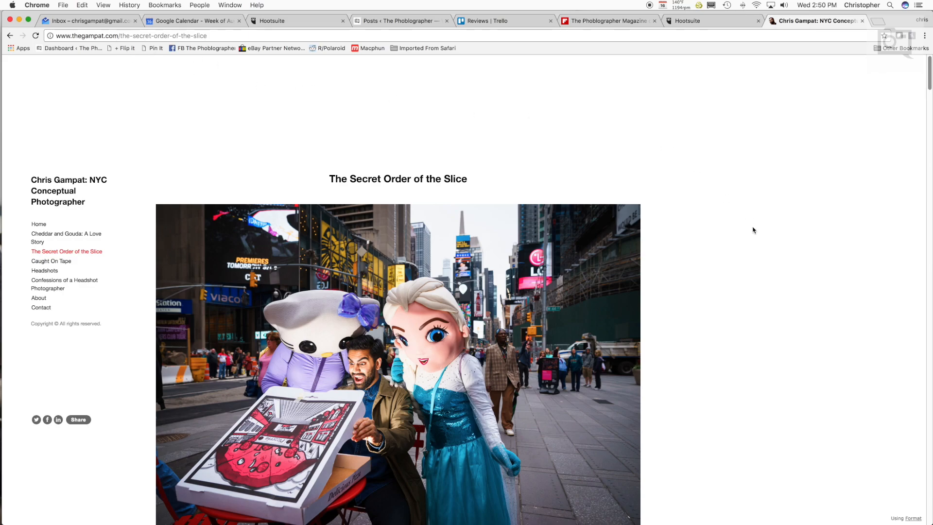
scroll(746, 223, "down", 3)
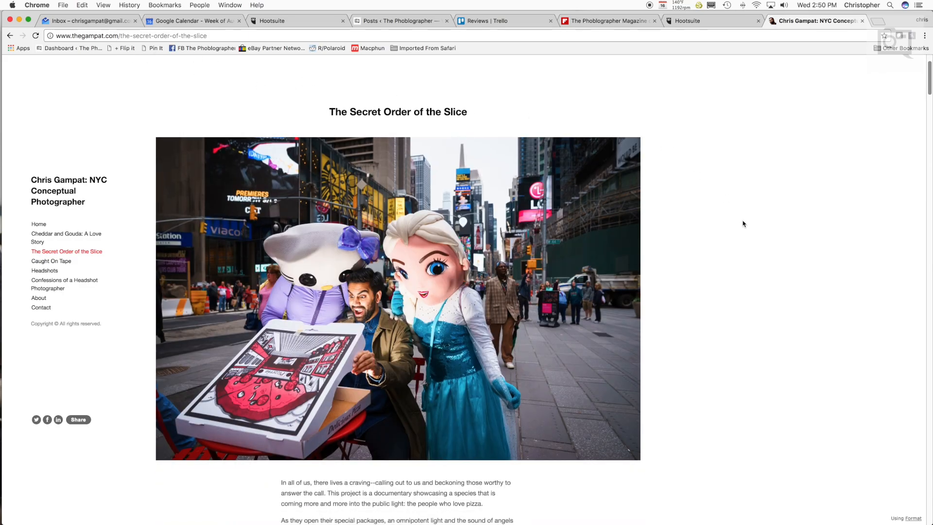
scroll(742, 224, "down", 3)
scroll(742, 222, "up", 2)
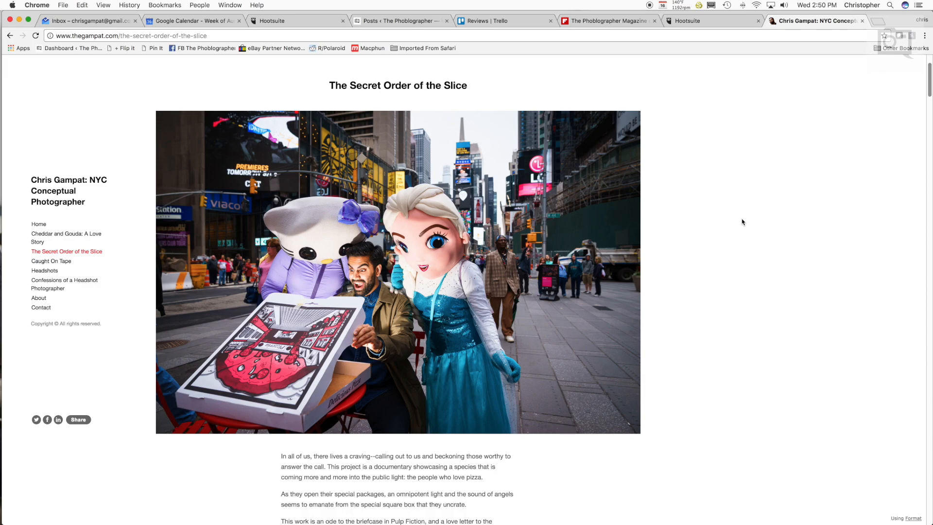
scroll(741, 221, "down", 3)
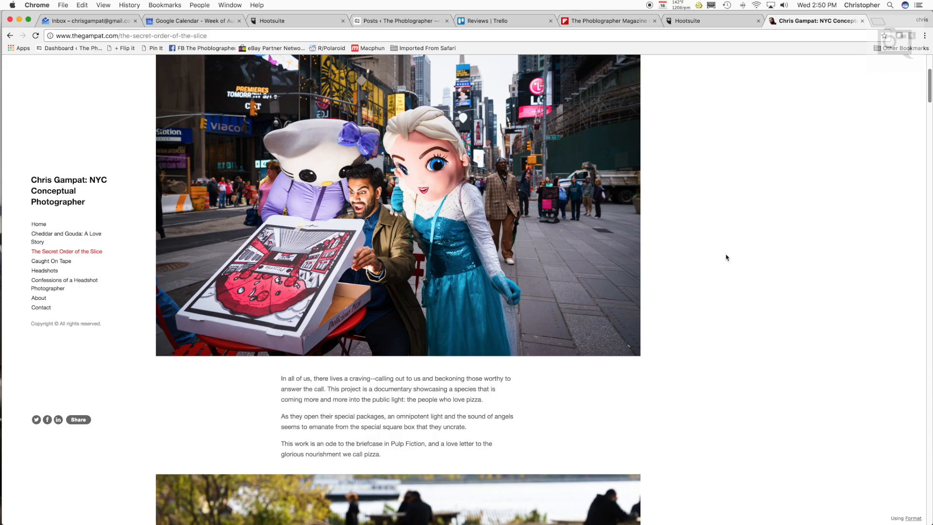
scroll(726, 257, "up", 2)
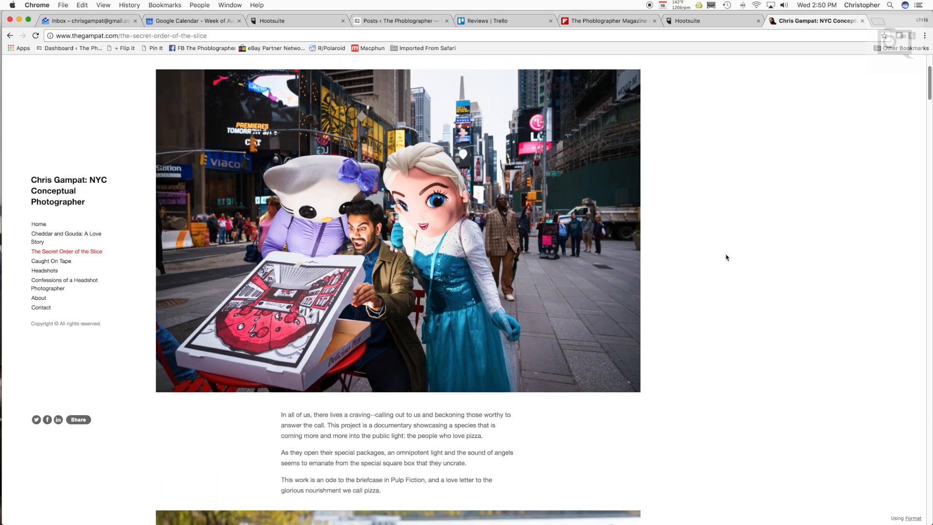
scroll(726, 257, "down", 3)
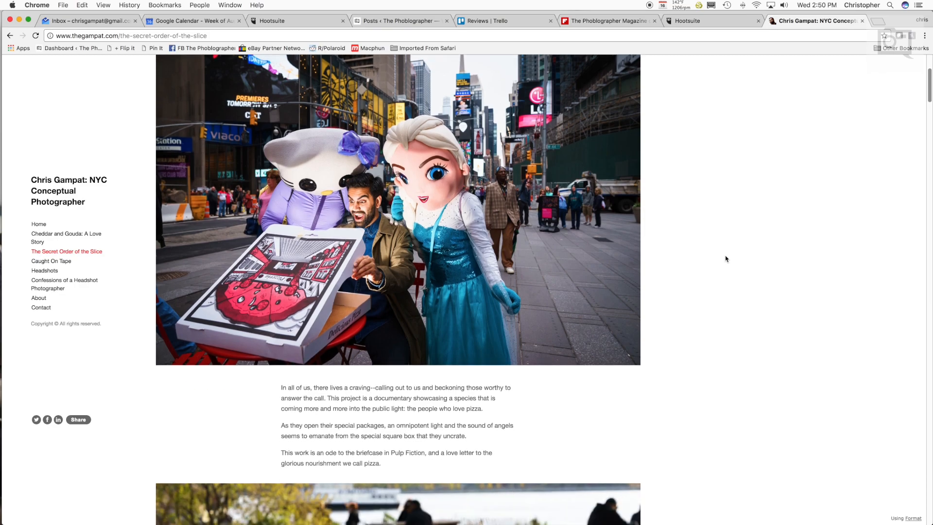
scroll(727, 261, "down", 5)
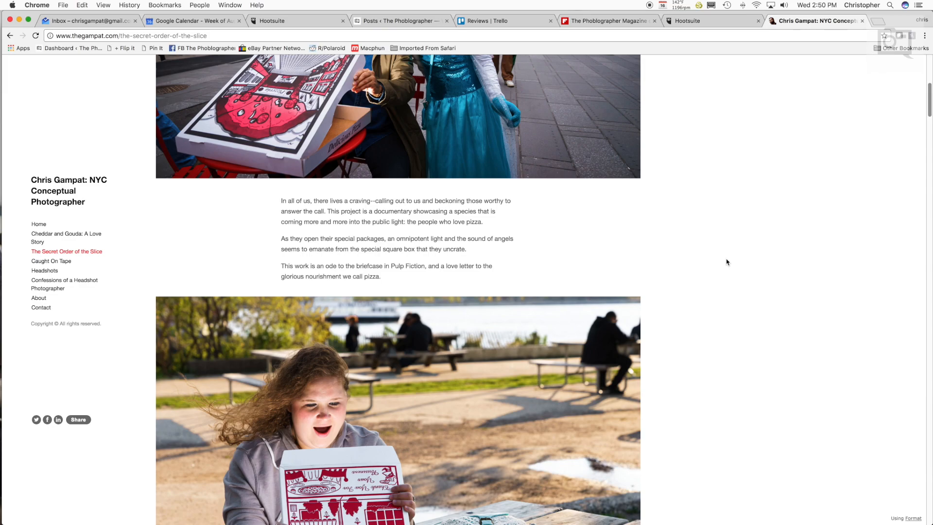
scroll(726, 262, "down", 5)
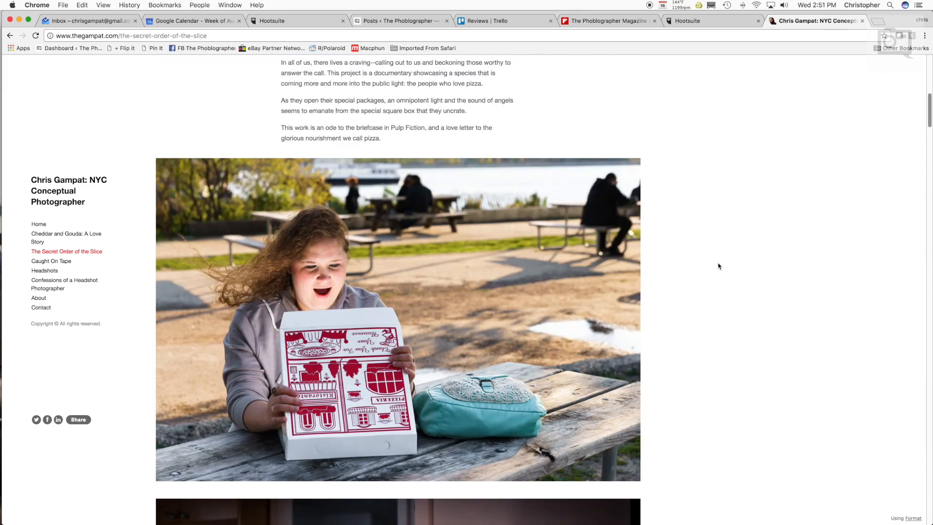
- Look through the project's pizza box portraits as far as the woman leaning over the kitchen counter
scroll(718, 265, "down", 14)
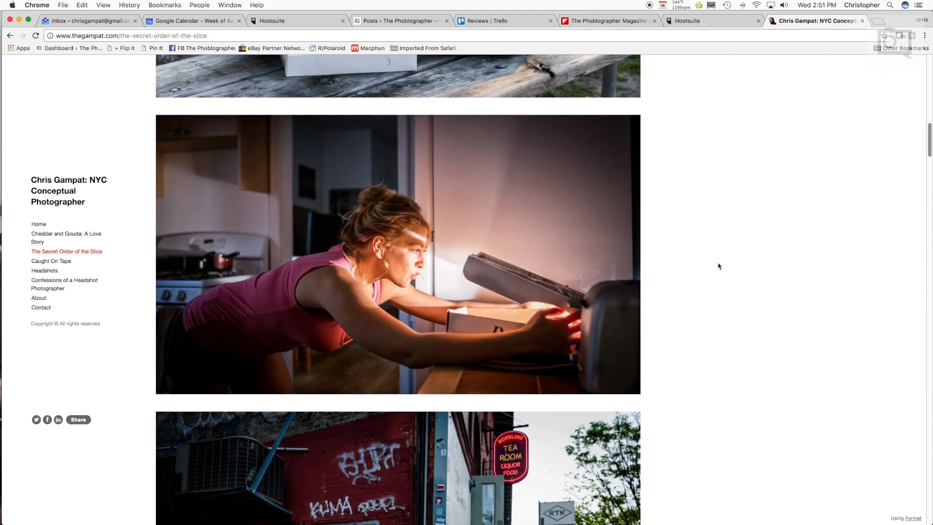
scroll(718, 266, "down", 2)
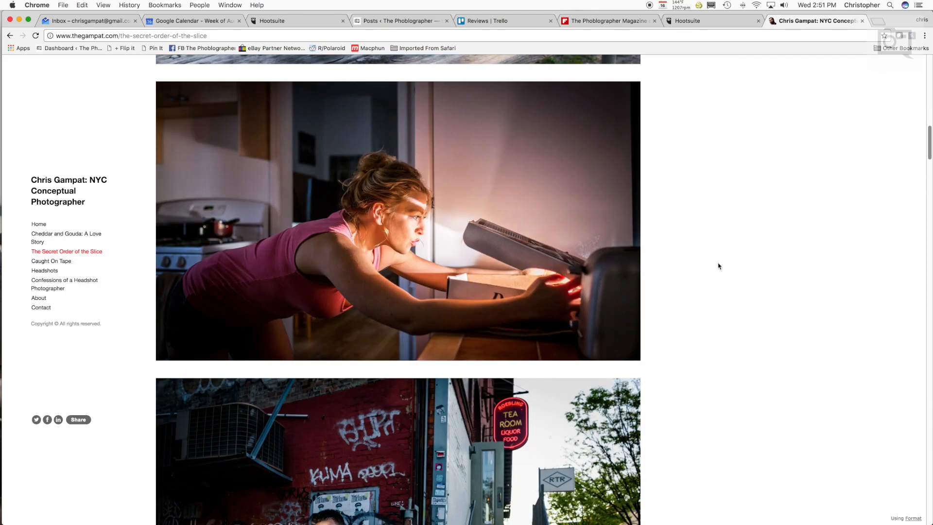
scroll(718, 266, "up", 10)
scroll(718, 266, "up", 3)
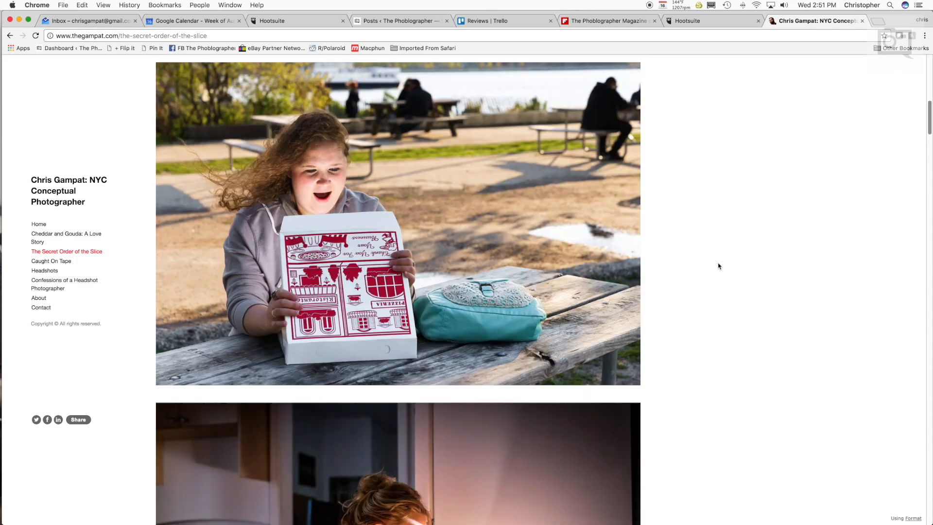
scroll(718, 266, "down", 10)
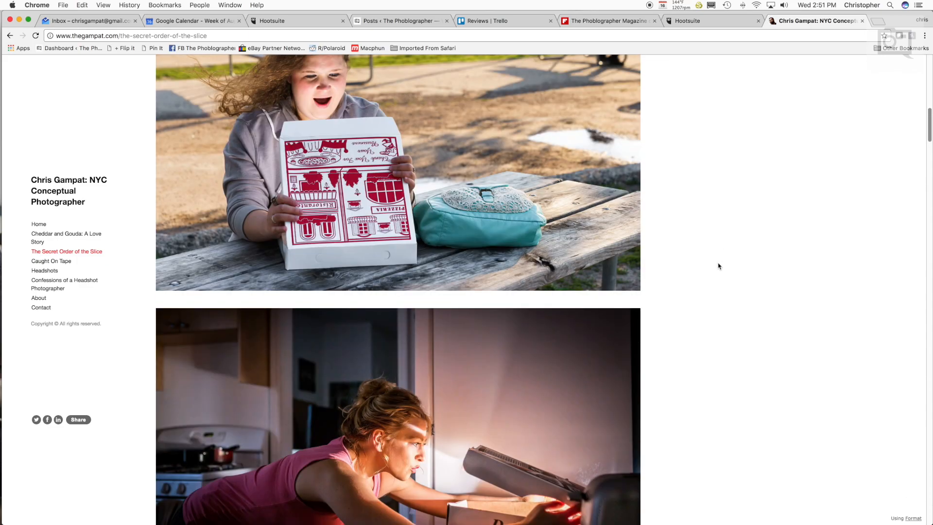
scroll(718, 266, "down", 20)
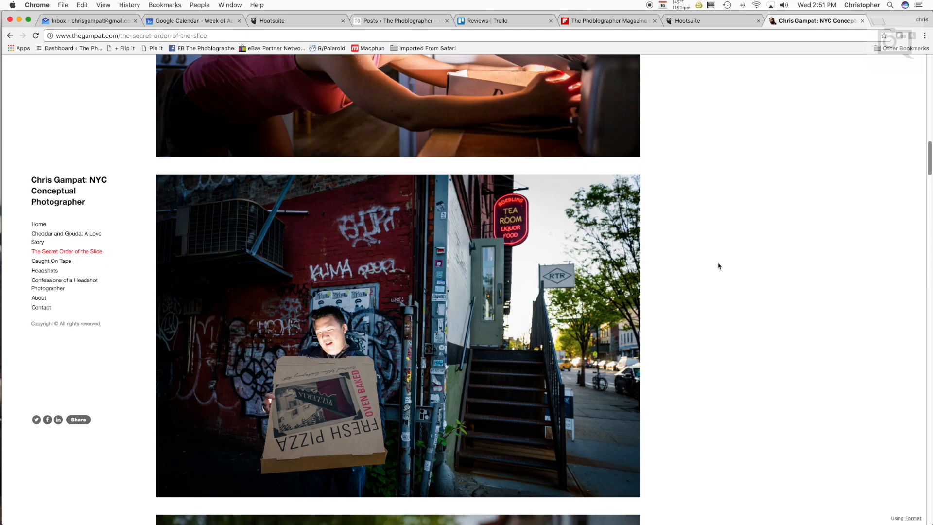
scroll(718, 265, "down", 20)
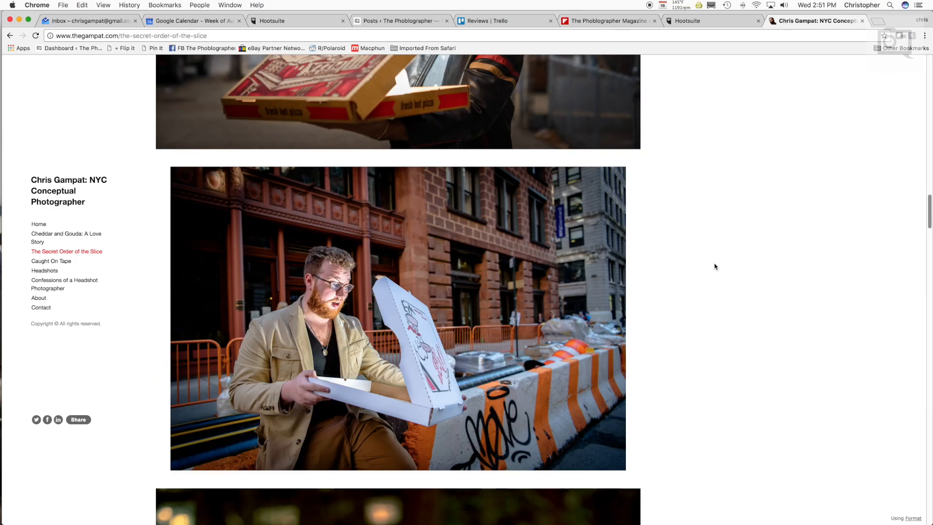
scroll(715, 266, "down", 20)
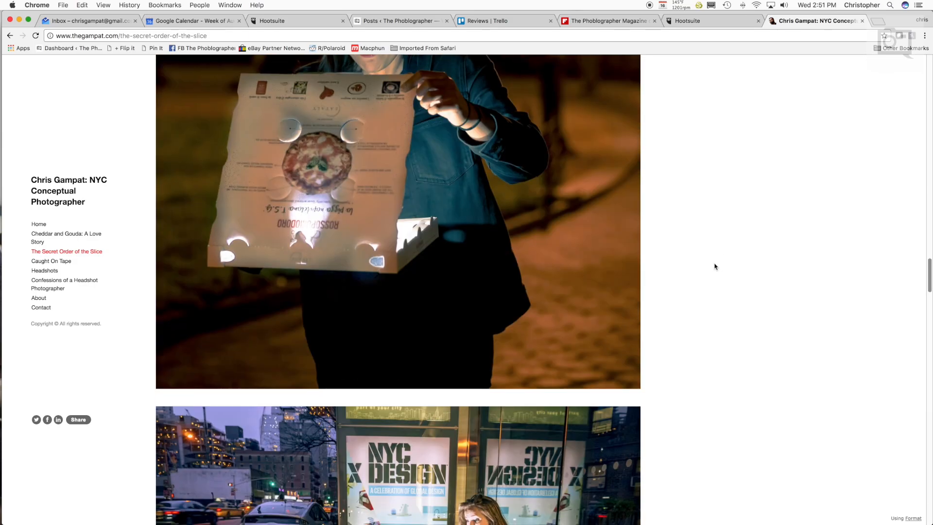
scroll(715, 266, "down", 1)
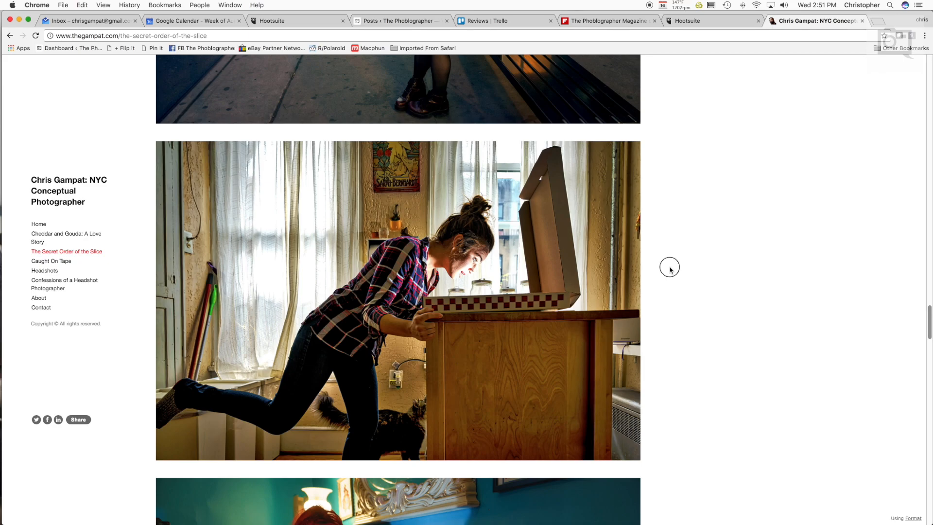
- Examine the published edit of the woman leaning into the pizza box on the kitchen counter
scroll(669, 270, "down", 3)
scroll(669, 270, "up", 1)
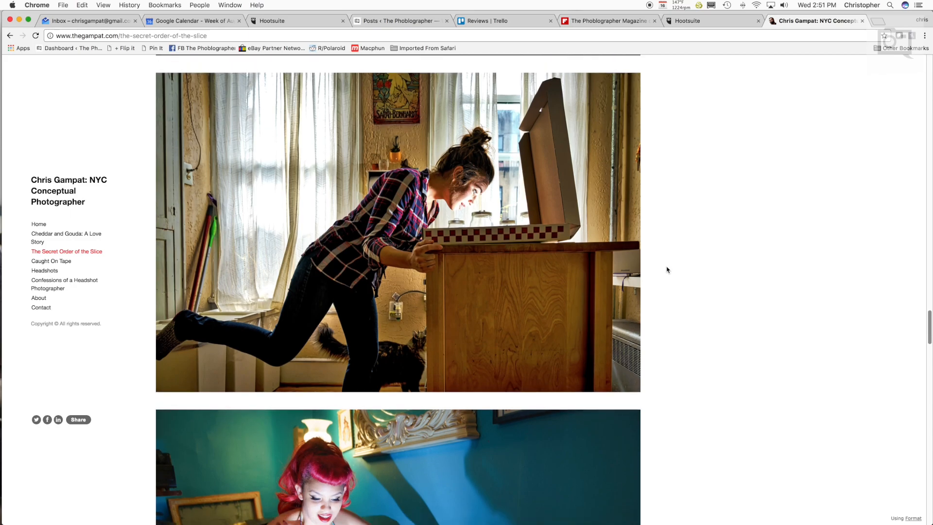
scroll(666, 267, "down", 1)
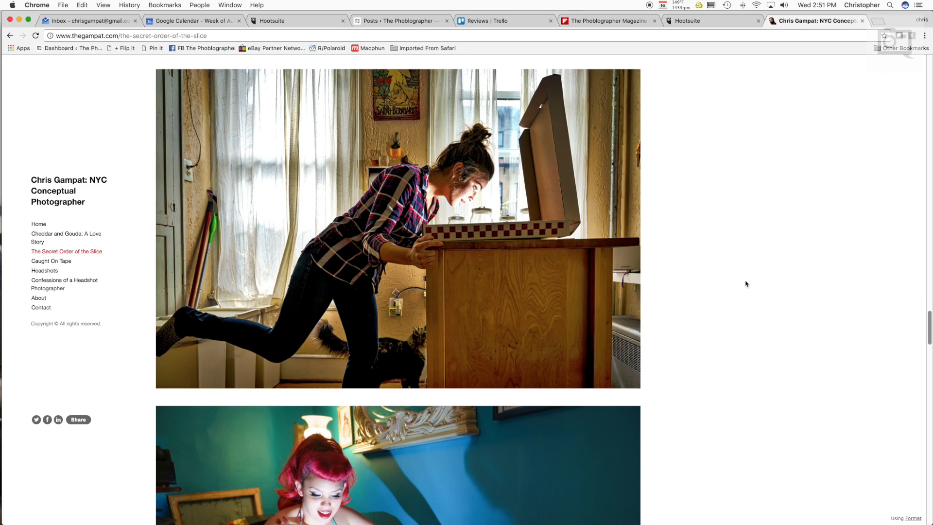
scroll(746, 284, "up", 5)
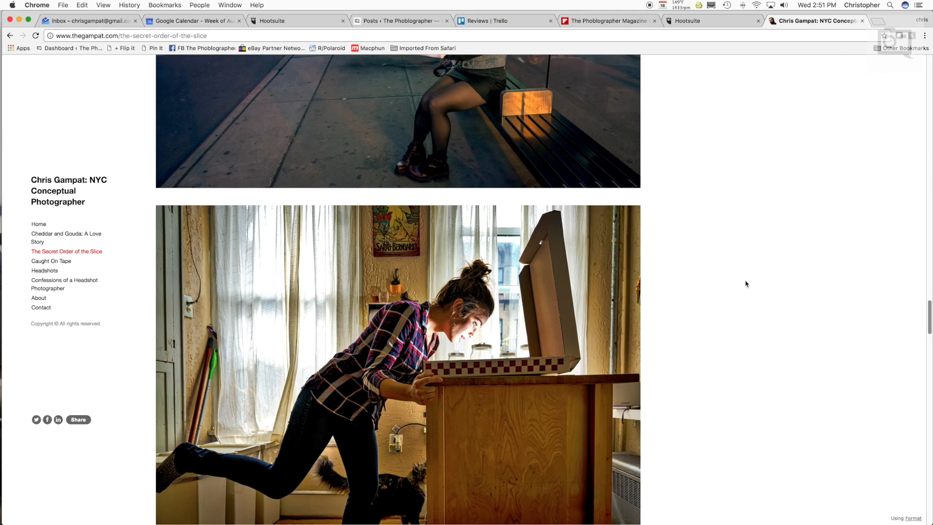
scroll(746, 284, "down", 6)
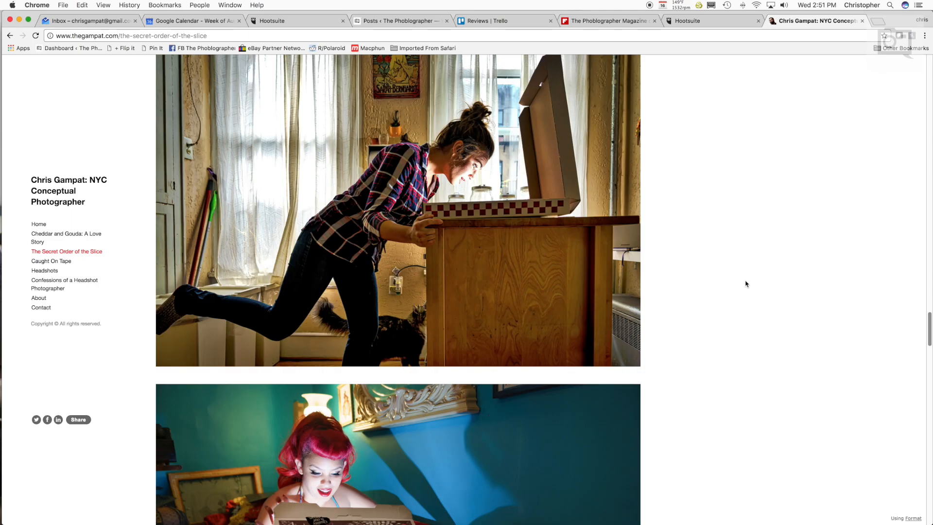
scroll(746, 283, "down", 7)
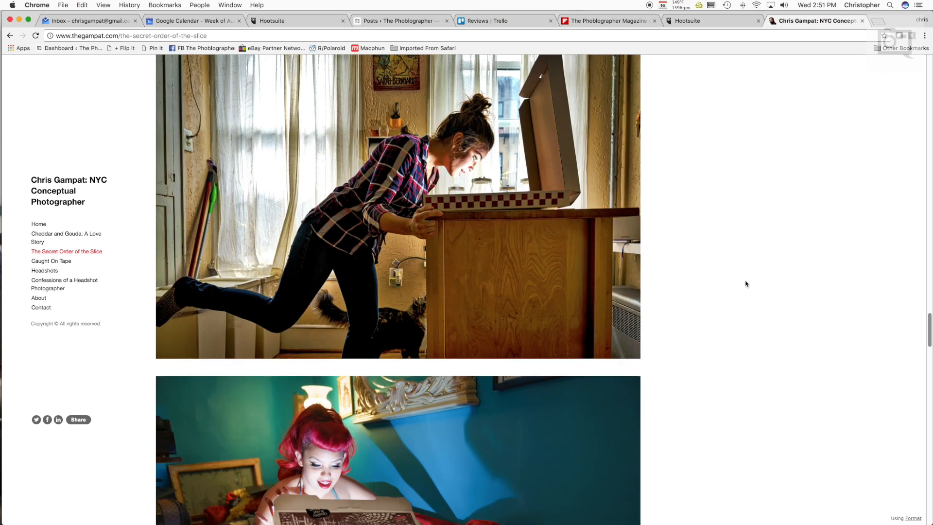
- Review the remaining portraits to the end of the page, and return to the project introduction
scroll(746, 283, "down", 12)
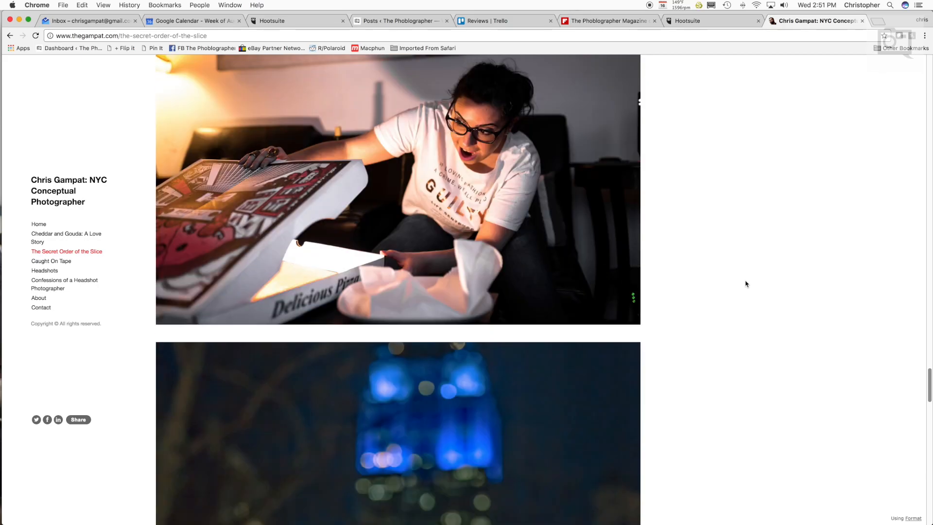
scroll(745, 284, "down", 15)
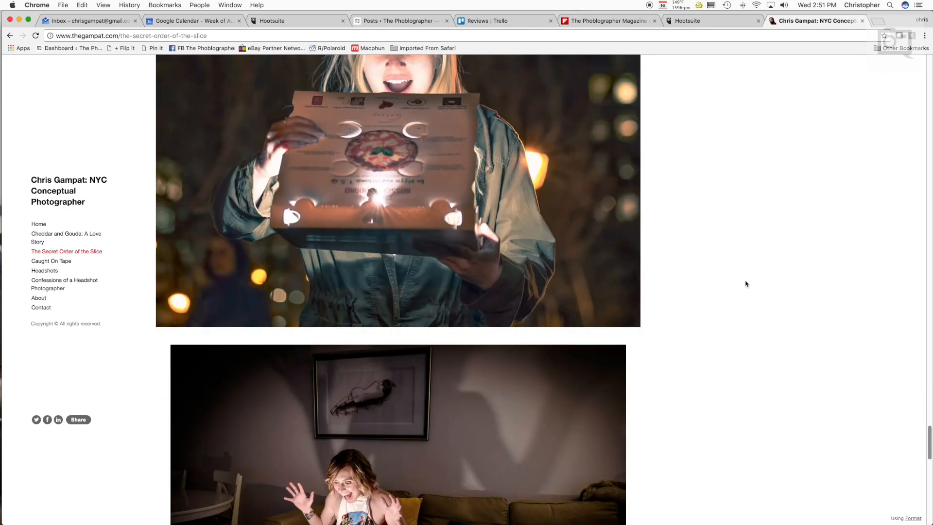
scroll(746, 284, "down", 7)
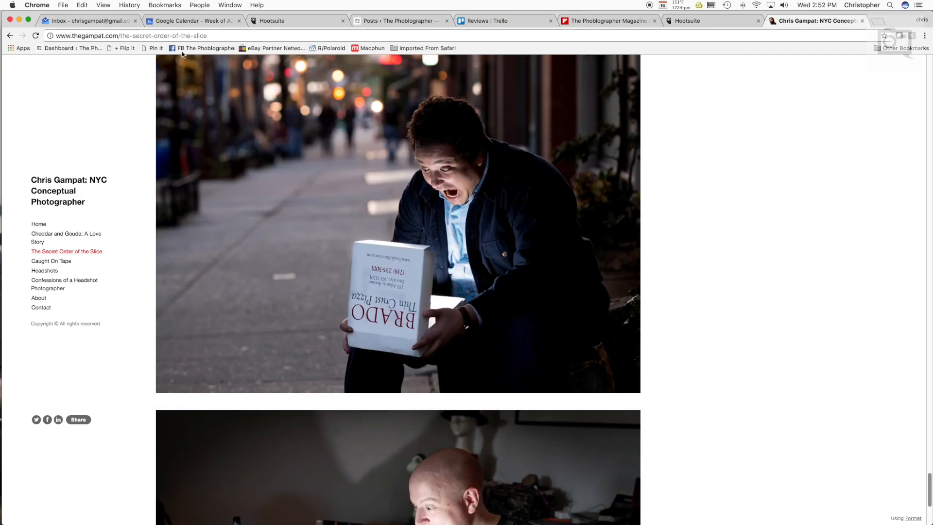
scroll(721, 250, "down", 5)
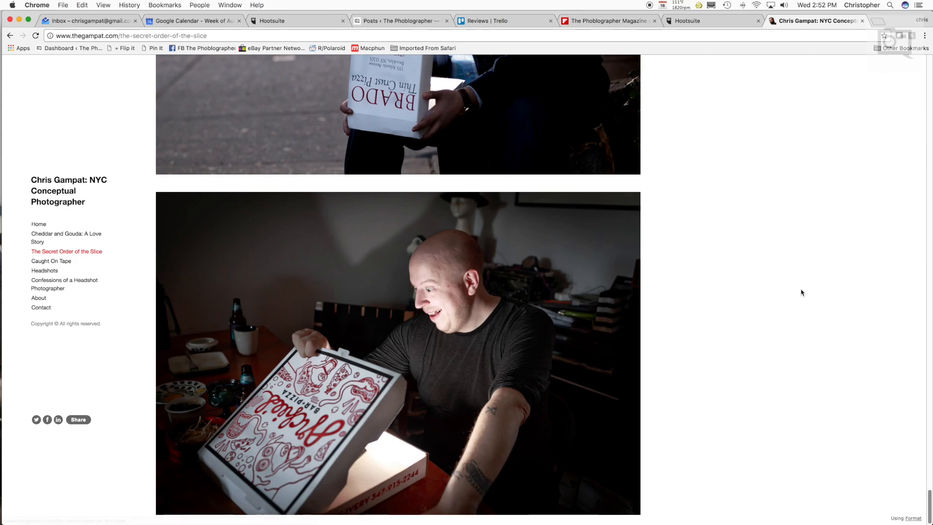
scroll(777, 290, "up", 7)
scroll(776, 290, "up", 20)
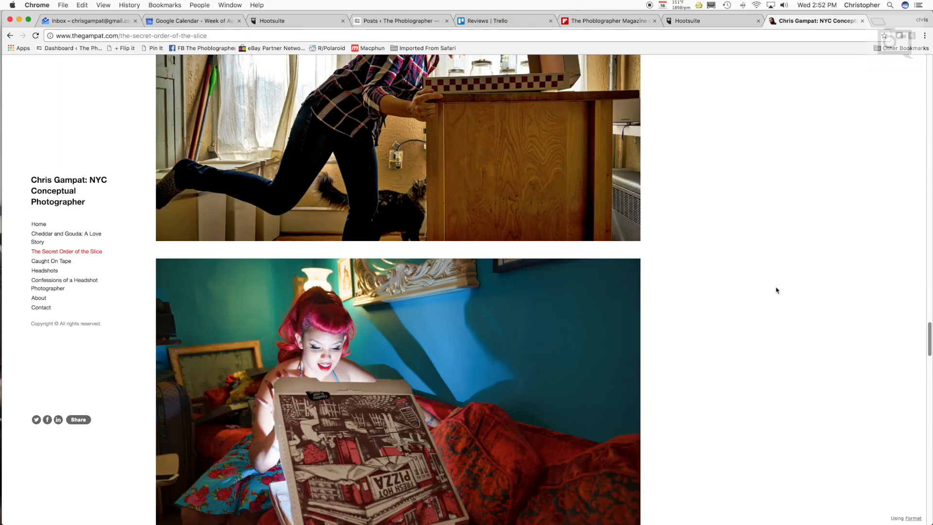
scroll(776, 290, "up", 20)
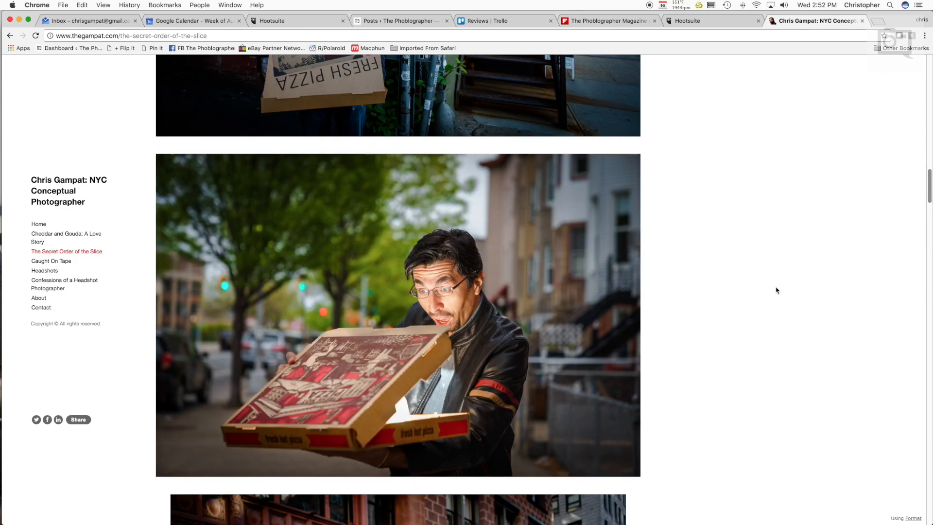
scroll(776, 291, "up", 20)
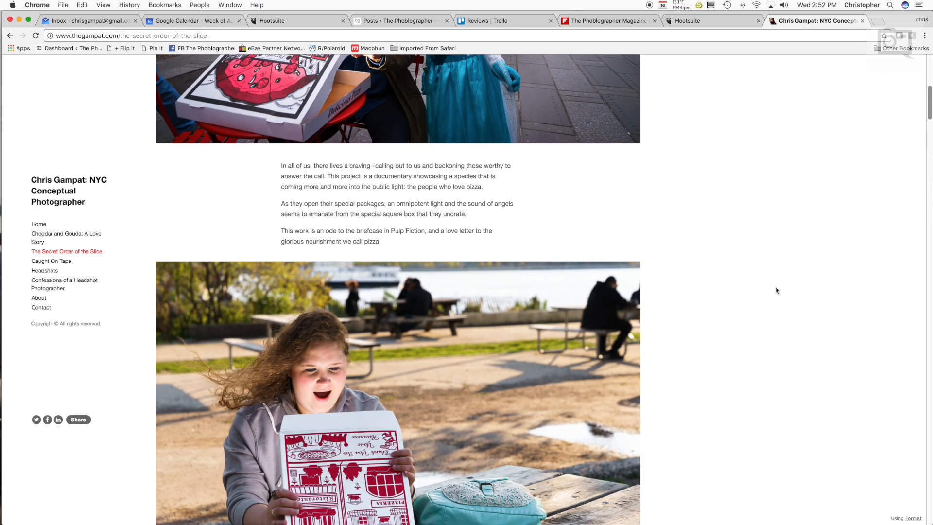
- Switch back to Capture One, browse the shoot's thumbnails, and open its first photo, DSC04515
key("ctrl+Up")
left_click(440, 244)
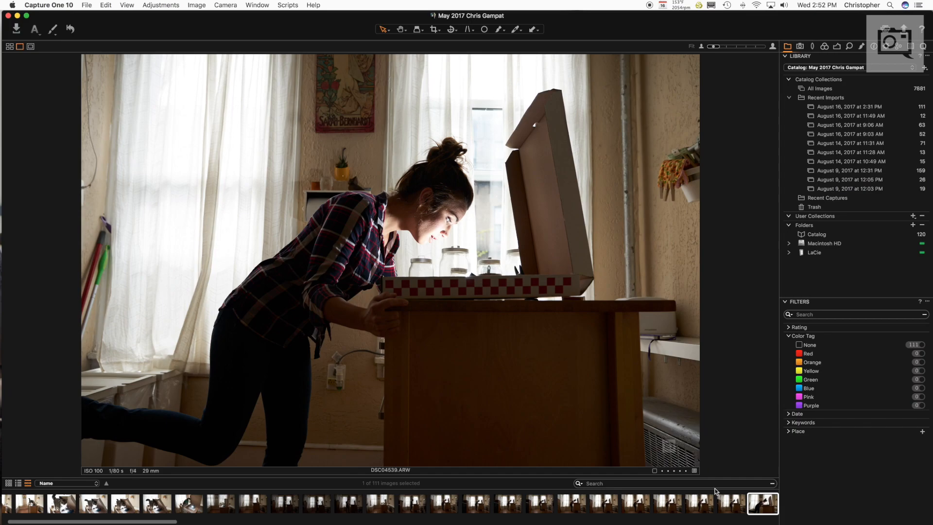
scroll(724, 504, "right", 5)
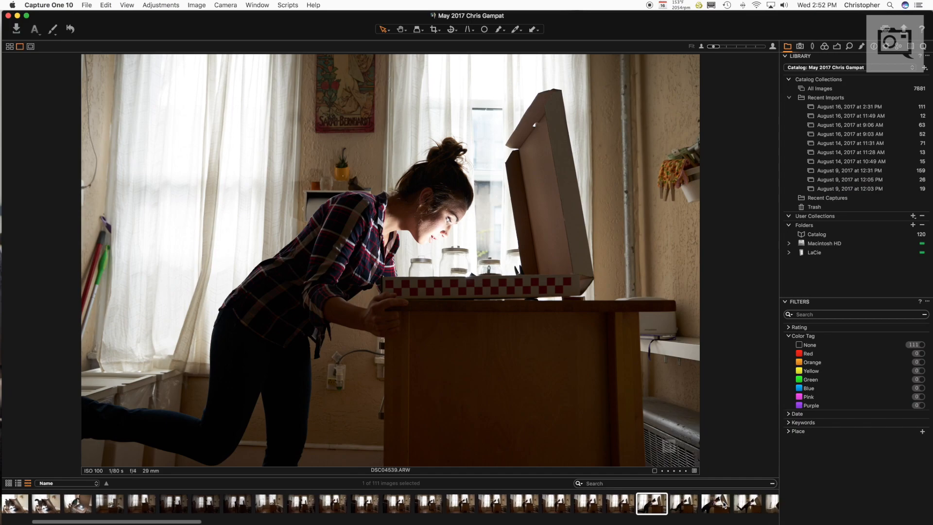
scroll(724, 504, "right", 10)
left_click(583, 508)
scroll(581, 507, "left", 15)
left_click(18, 500)
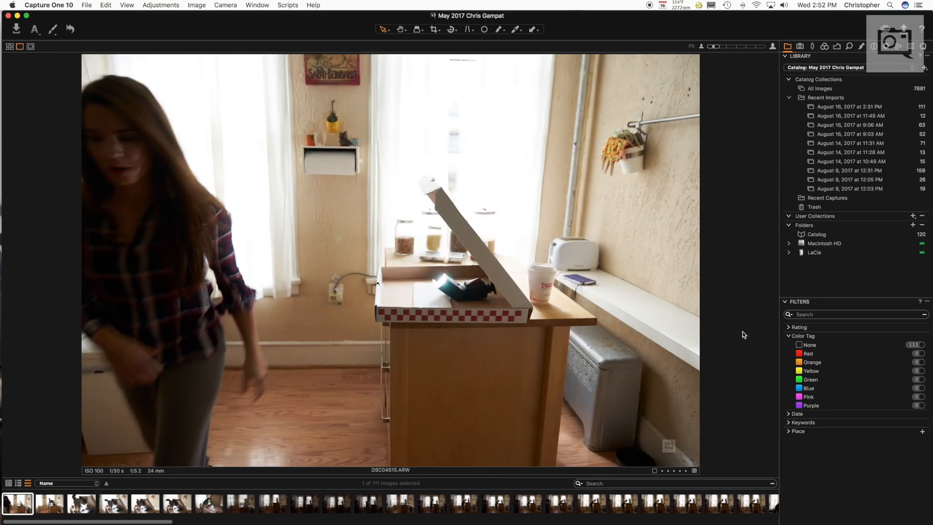
scroll(698, 512, "right", 10)
scroll(698, 512, "left", 10)
- Tag the opening test frame and the cat photos, DSC04515 through DSC04521, red
key("minus")
key("Right")
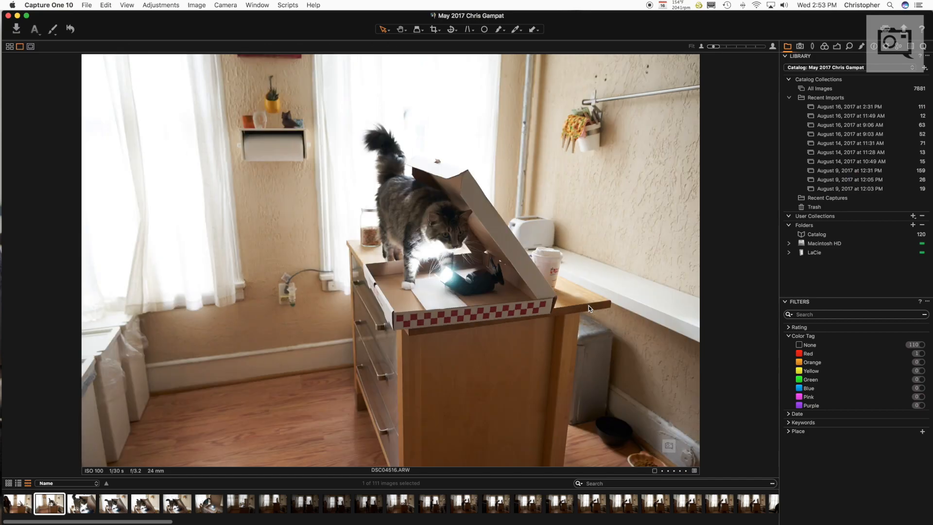
key("minus")
key("Right")
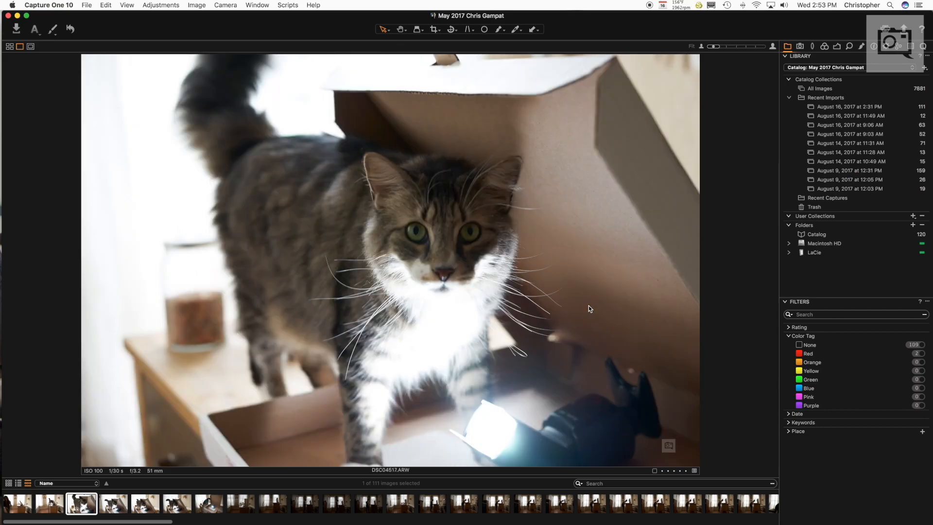
key("minus")
key("Right")
key("minus")
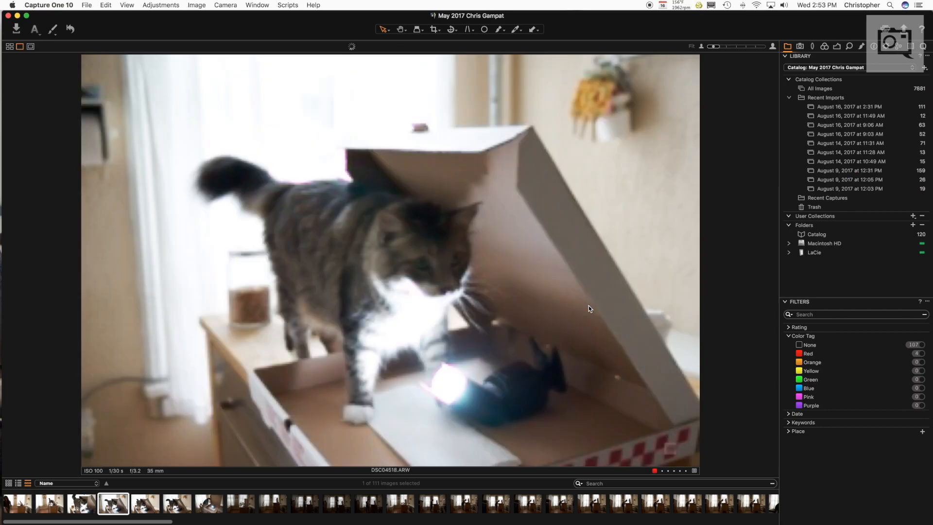
key("Right")
key("minus")
key("Right")
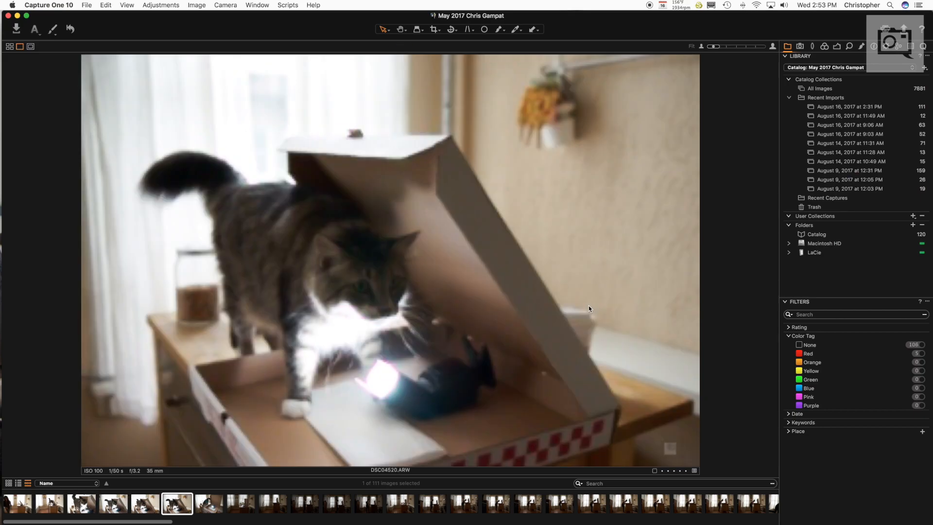
key("minus")
key("Right")
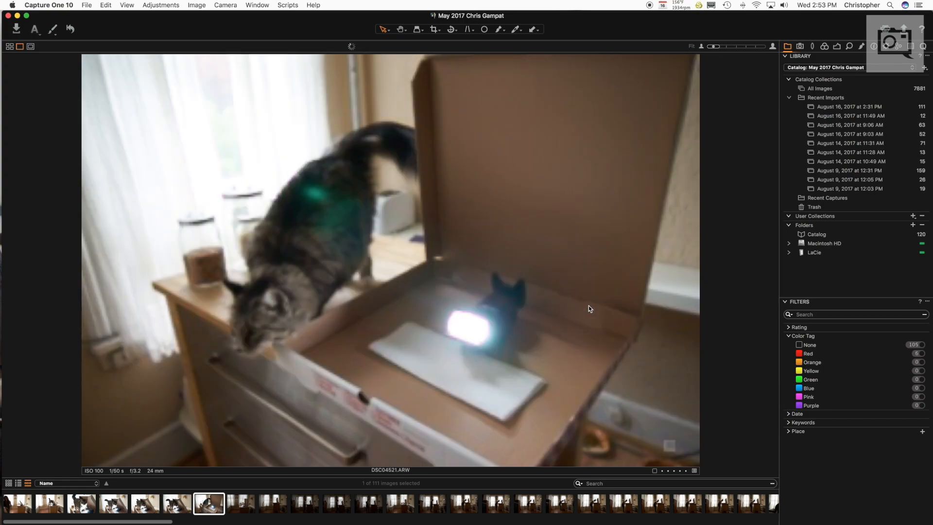
key("minus")
key("Right")
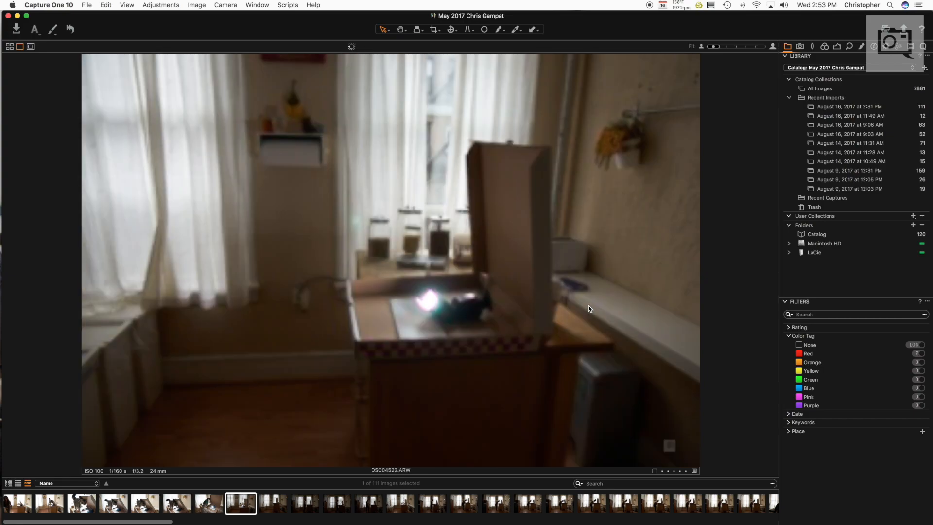
- Tag the empty kitchen shots and the dark standing portraits, DSC04522 through DSC04528, red
key("minus")
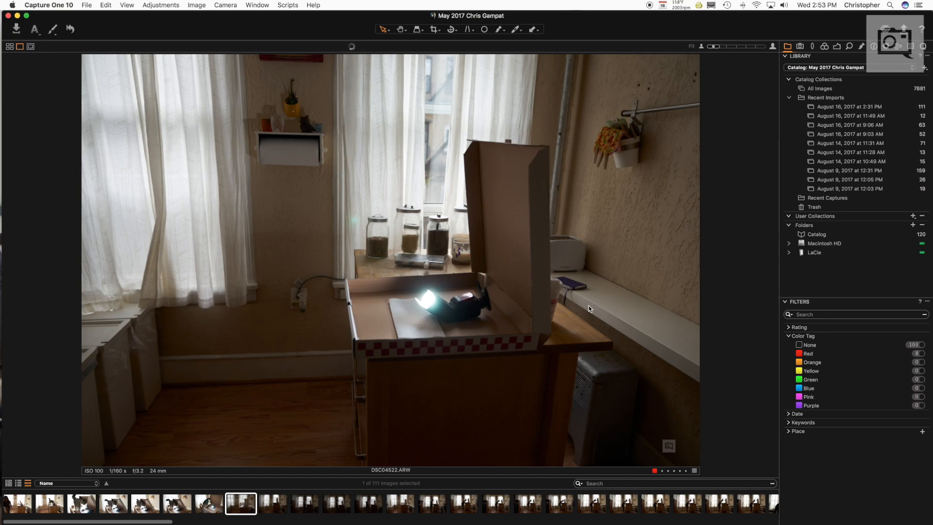
key("Right")
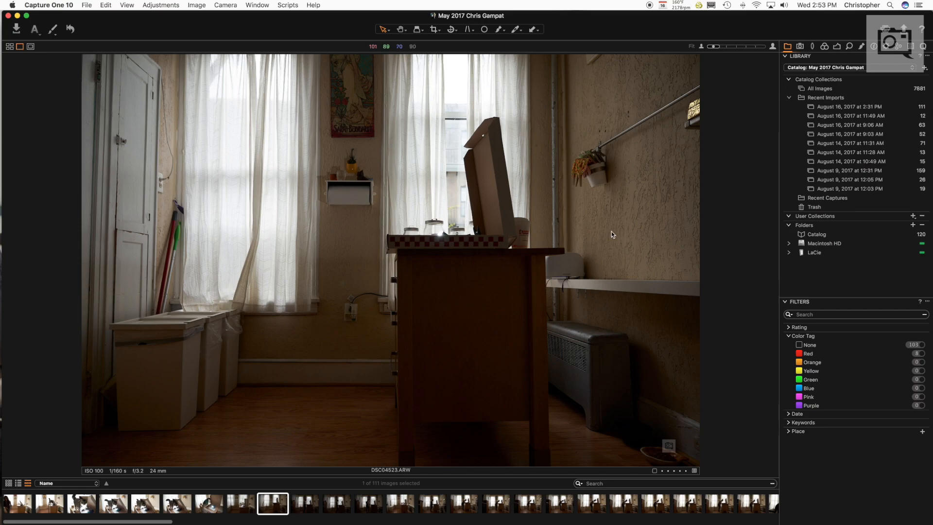
key("minus")
key("Right")
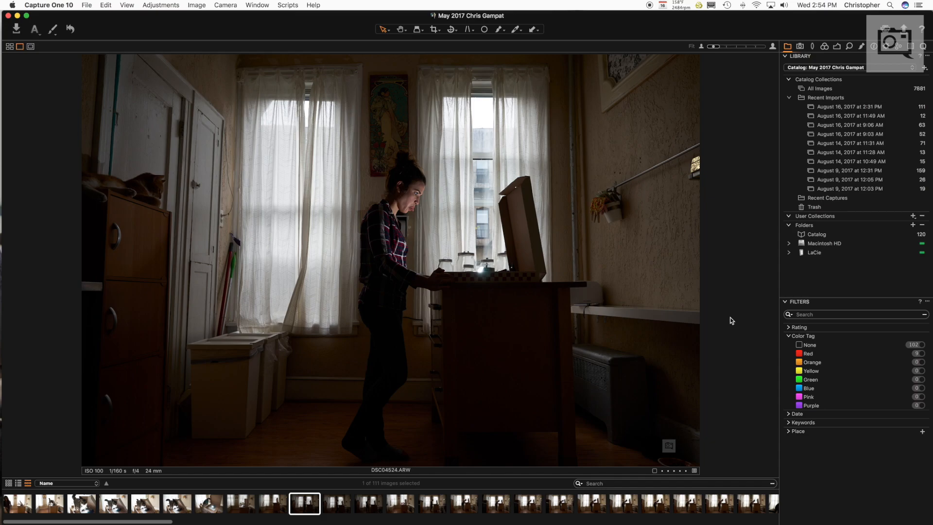
key("minus")
key("Right")
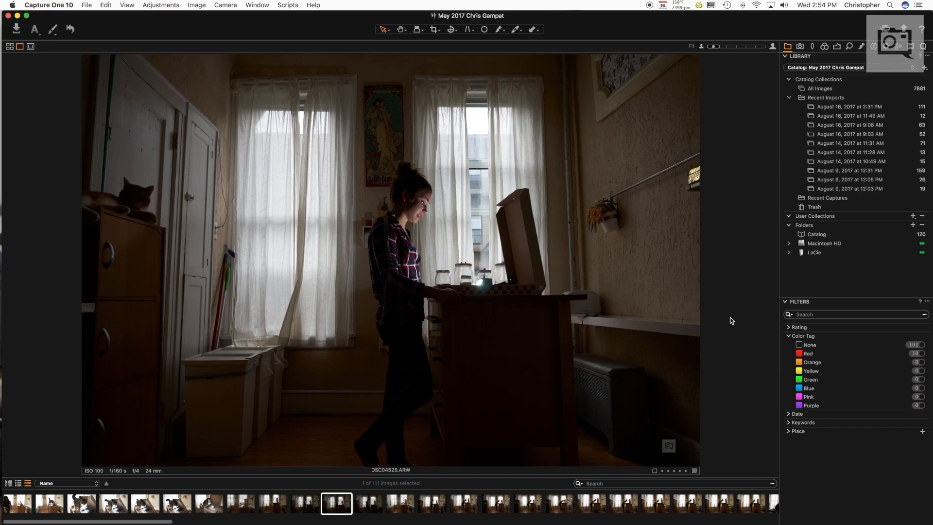
key("minus")
key("Right")
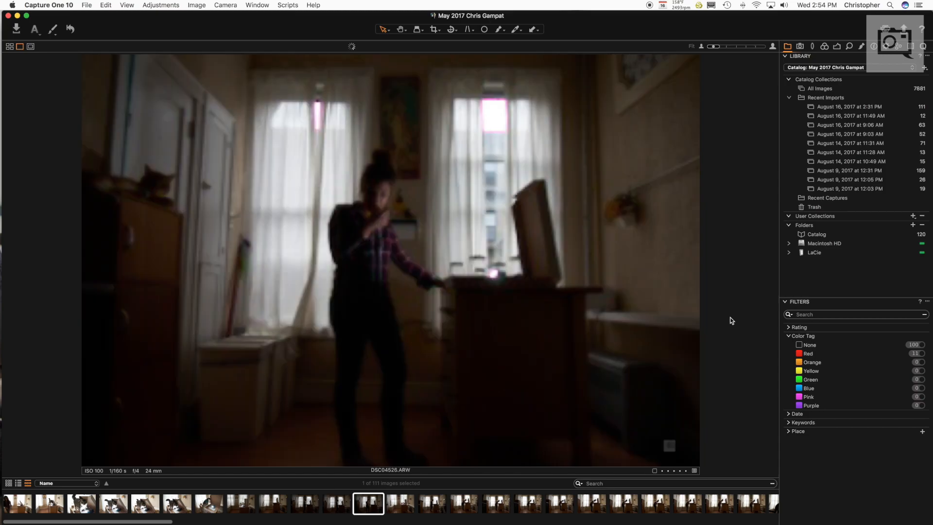
key("minus")
key("Right")
key("minus")
key("Right")
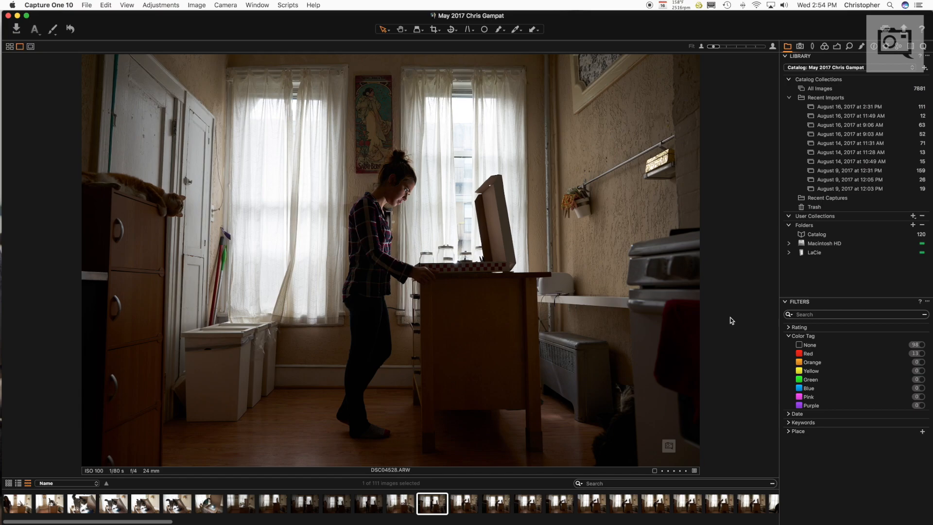
key("minus")
key("Right")
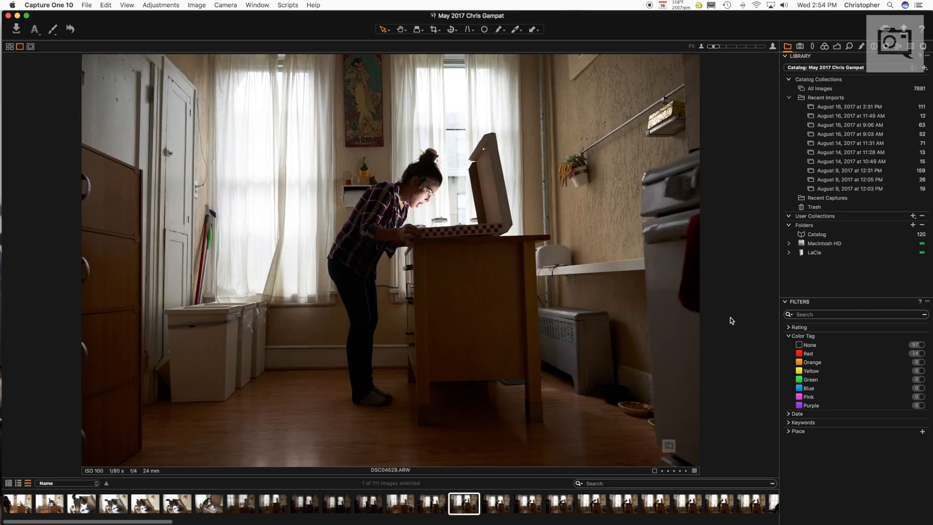
- Tag DSC04529 green and compare it with DSC04530
key("plus")
key("Right")
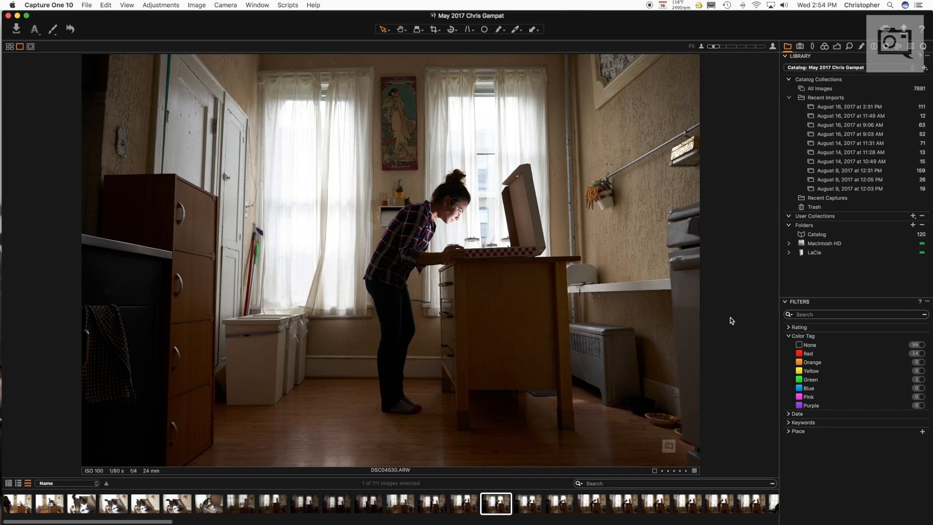
key("Left")
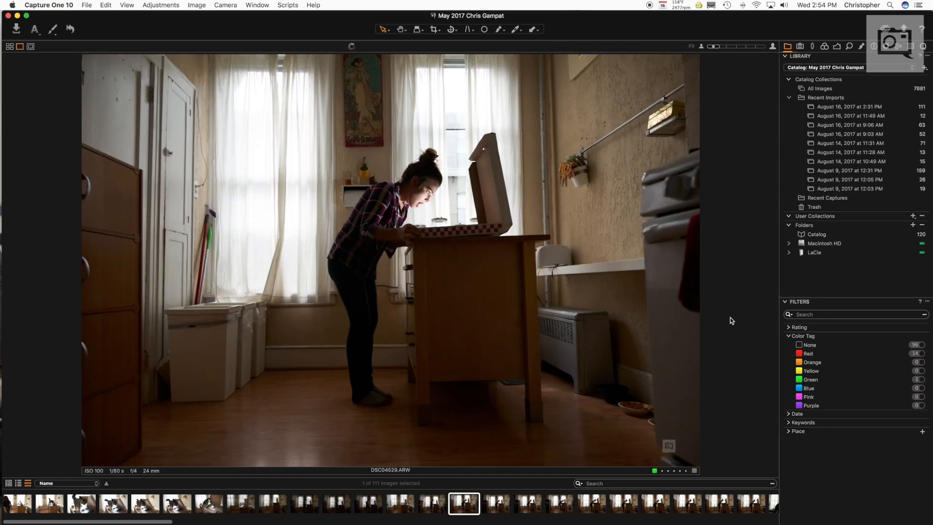
key("Right")
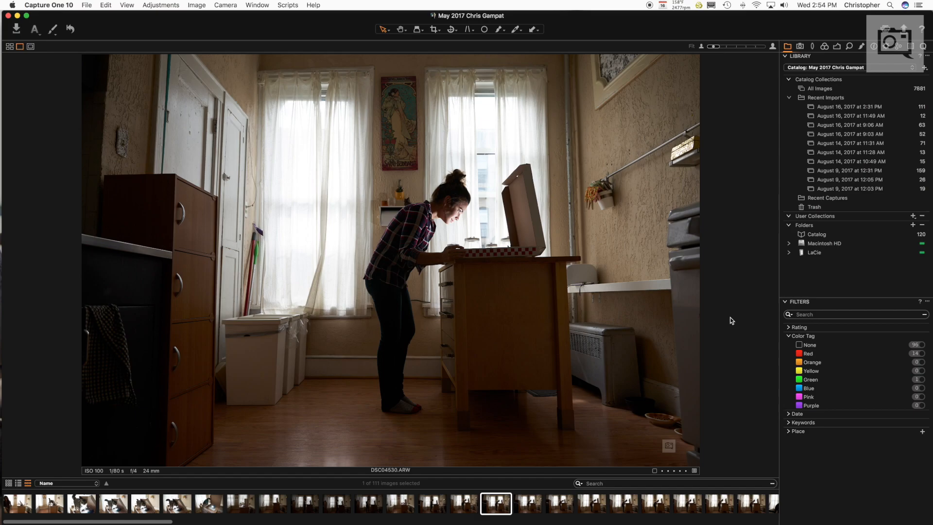
- Tag DSC04530 and DSC04531 red, compare the neighbouring frames, and tag DSC04532 red as well
key("minus")
key("Right")
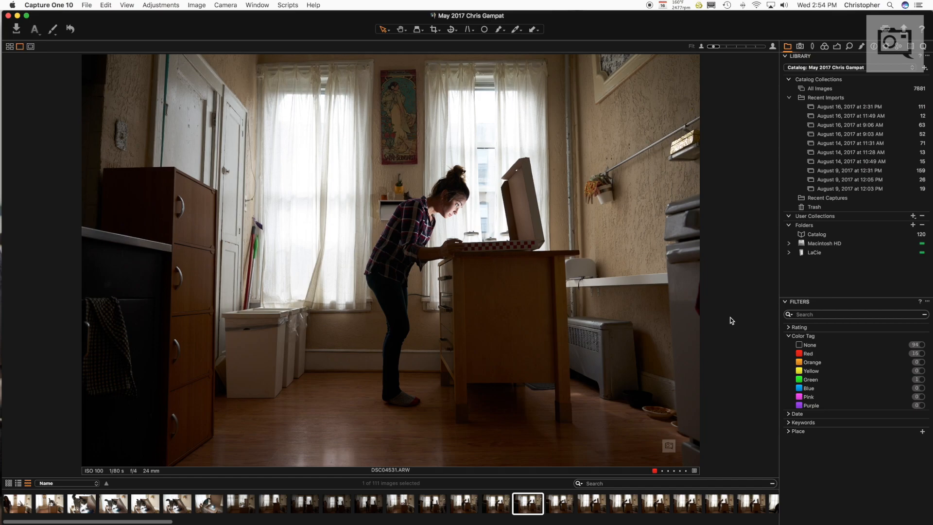
key("minus")
key("Right")
key("Right")
key("Right")
key("Left")
key("Left")
key("Left")
key("Right")
key("Right")
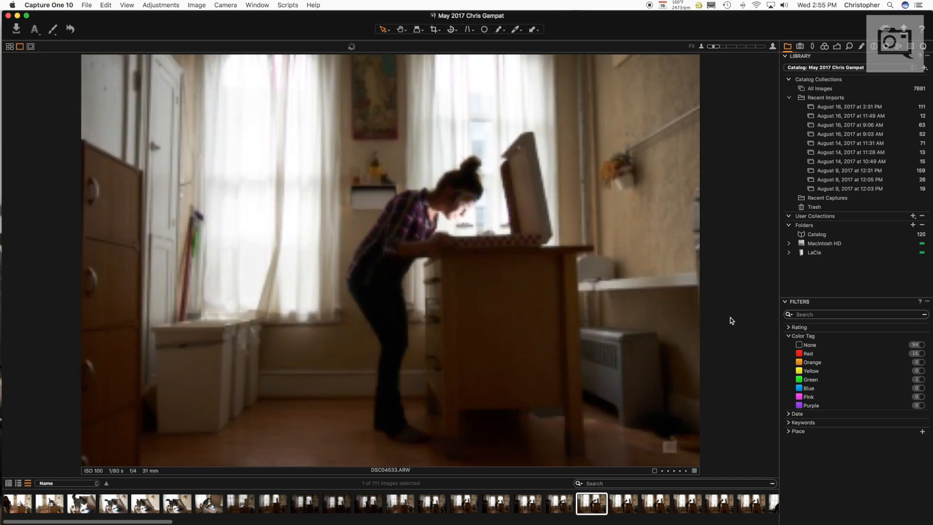
key("Left")
key("minus")
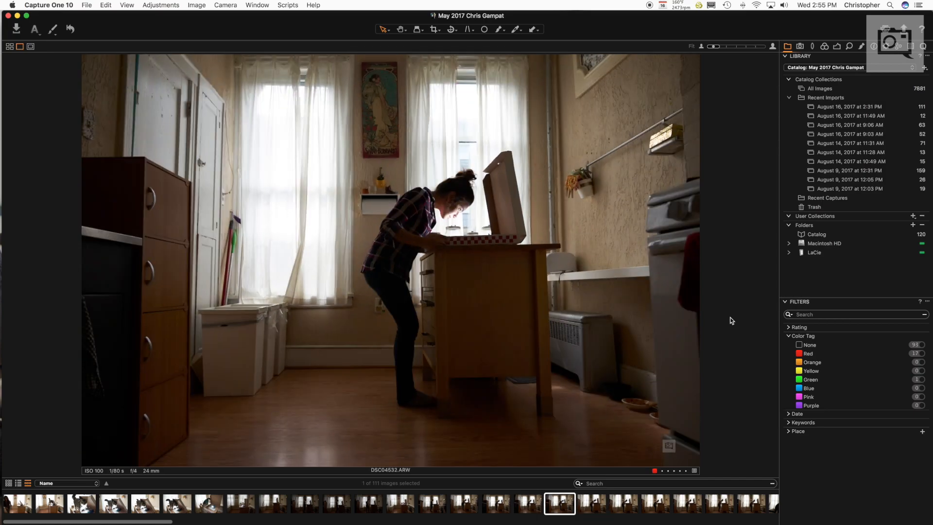
- Tag DSC04533 and DSC04535 green, and DSC04534 and DSC04536 red
key("Right")
key("plus")
key("Right")
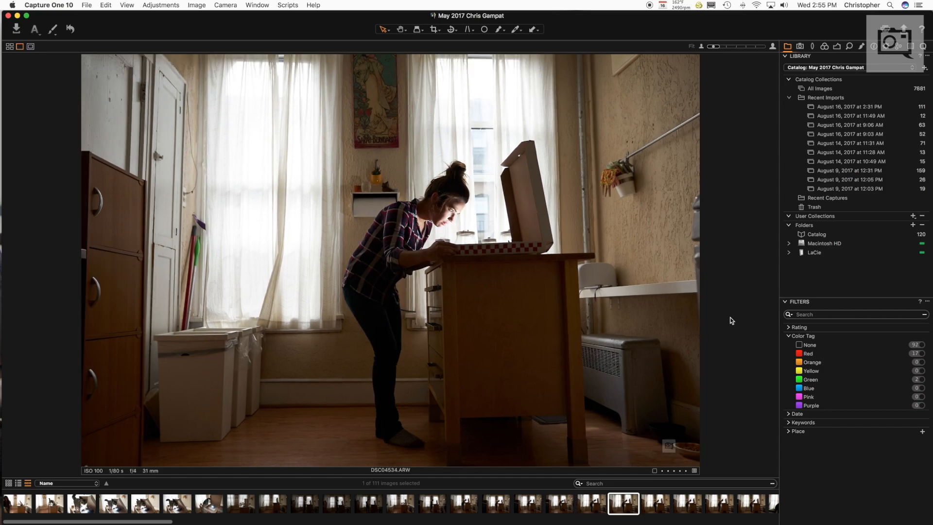
key("minus")
key("Right")
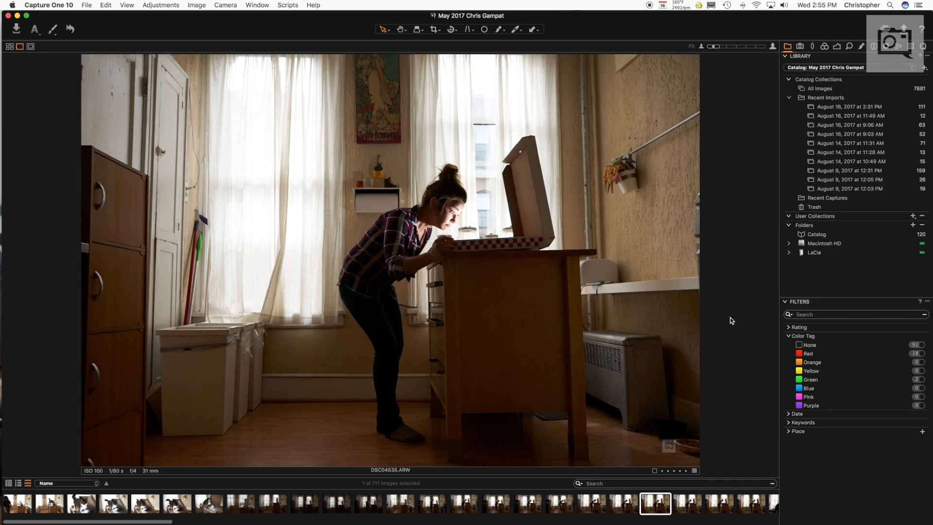
key("plus")
key("Right")
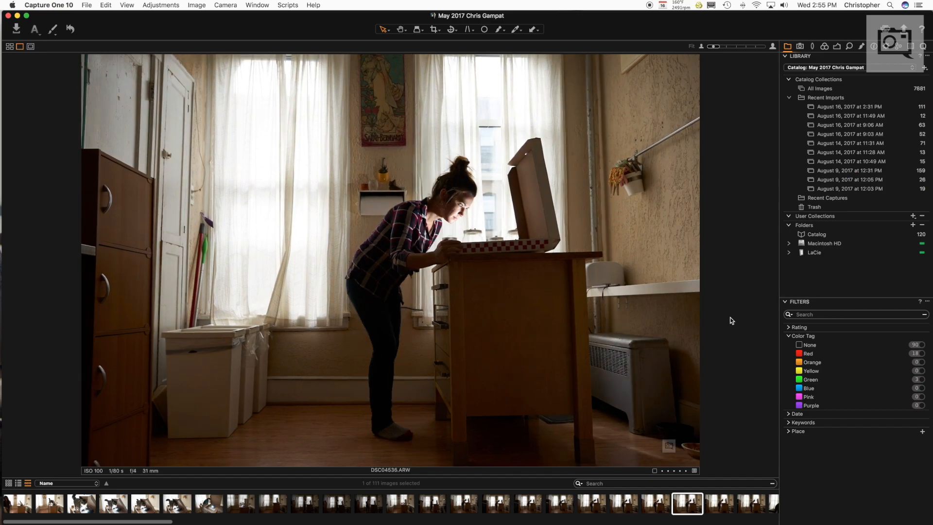
key("Right")
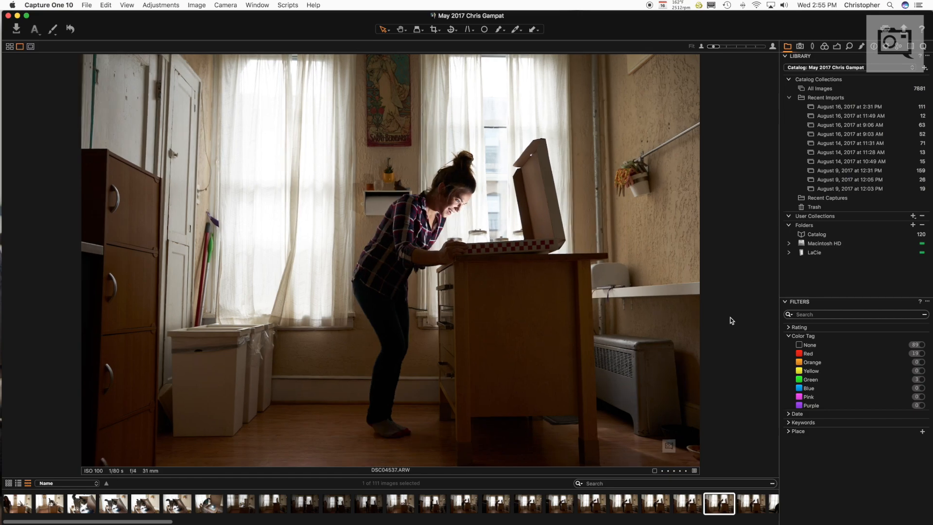
- Tag the leaning portraits DSC04537 through DSC04542 green
key("plus")
key("Right")
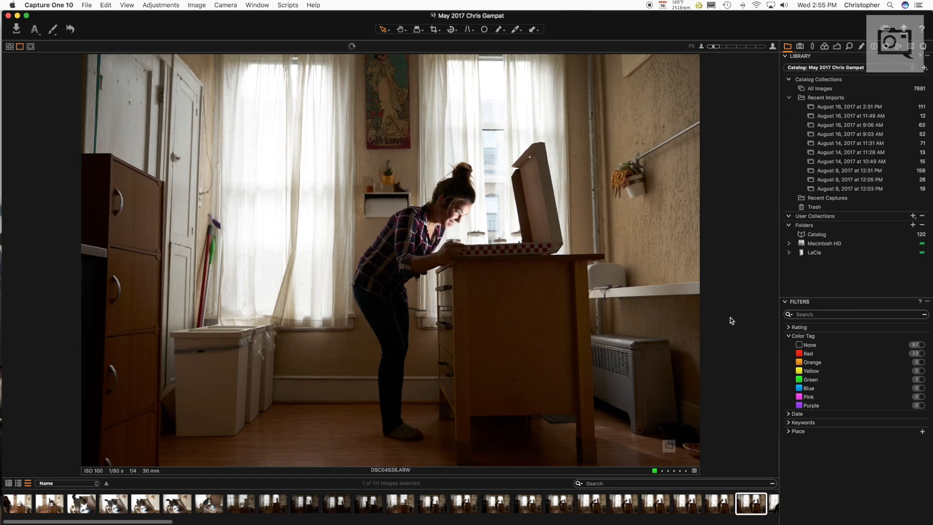
key("Right")
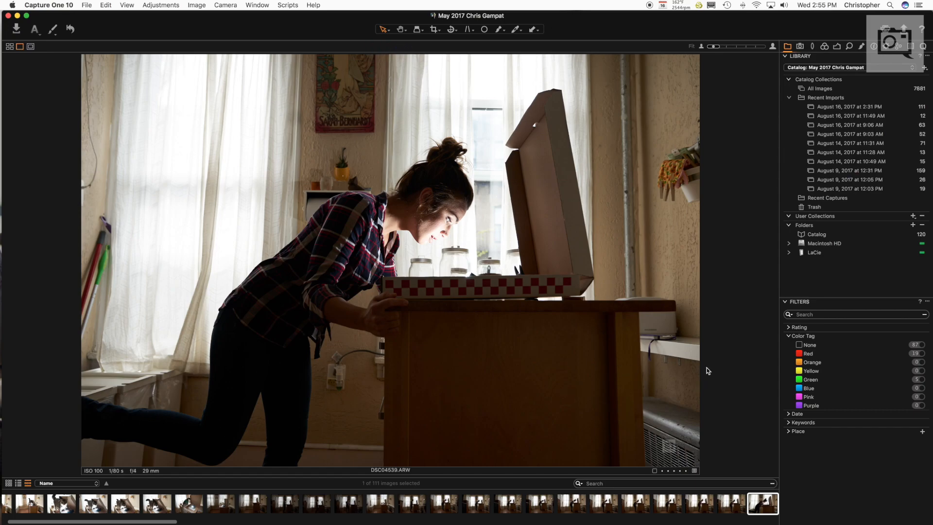
key("plus")
key("Right")
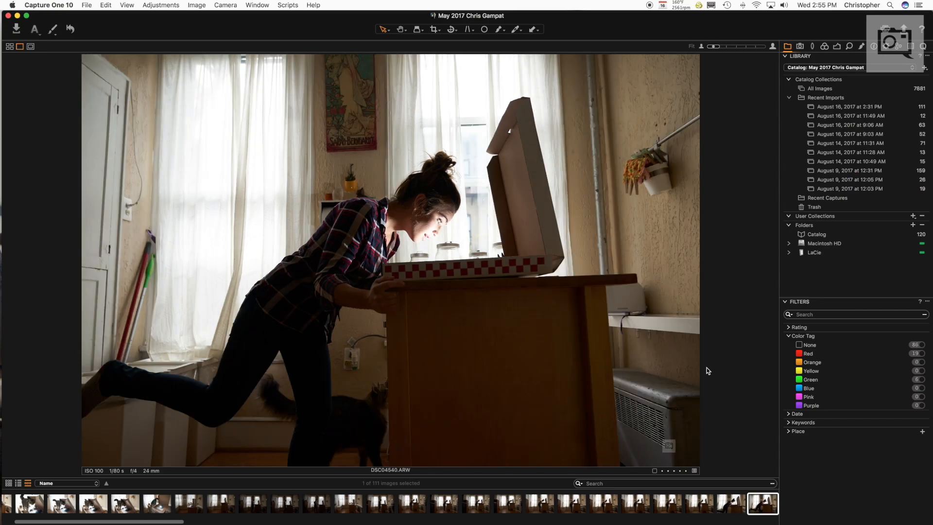
key("plus")
key("Right")
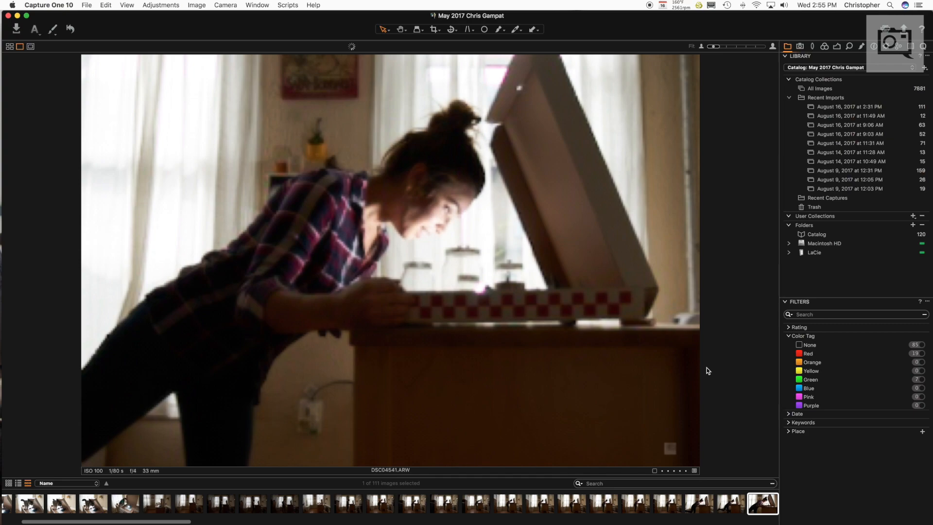
key("plus")
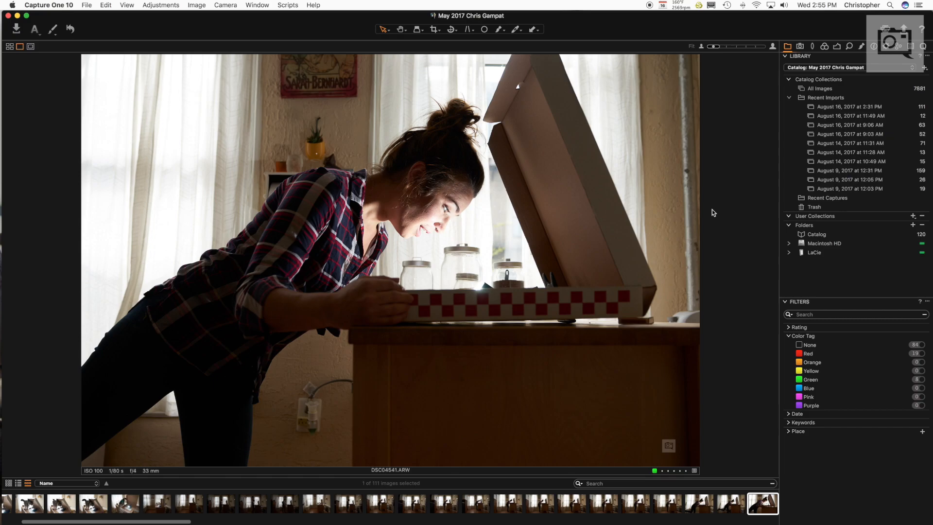
key("Right")
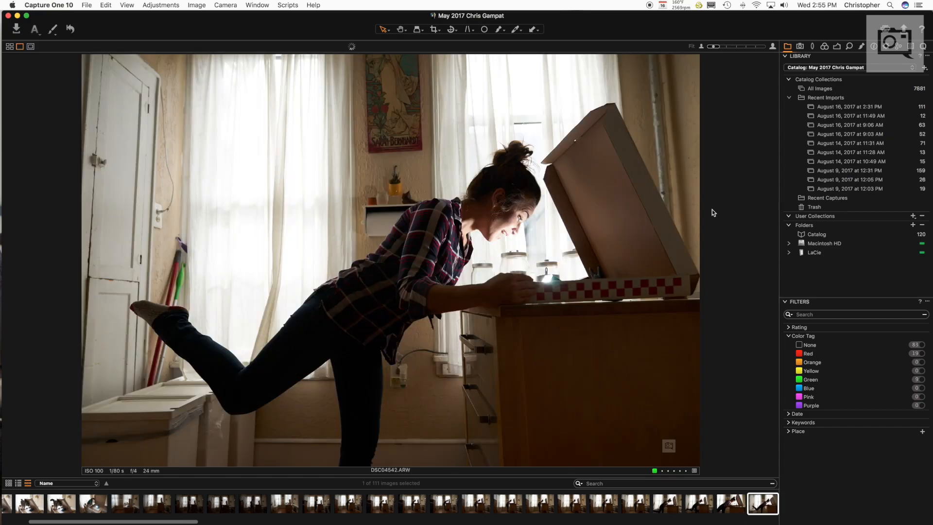
key("plus")
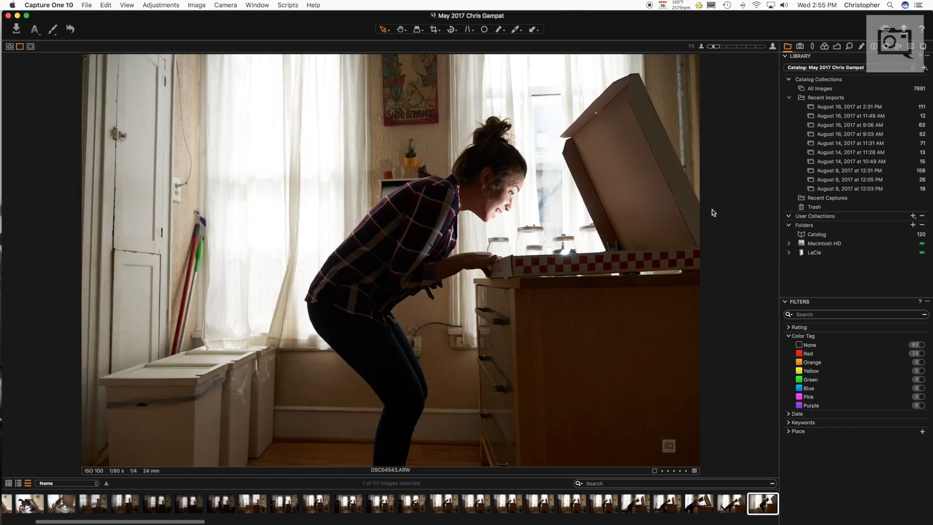
- Tag DSC04543 and DSC04545 red and DSC04544 green, and move on to DSC04546
key("minus")
key("Right")
key("plus")
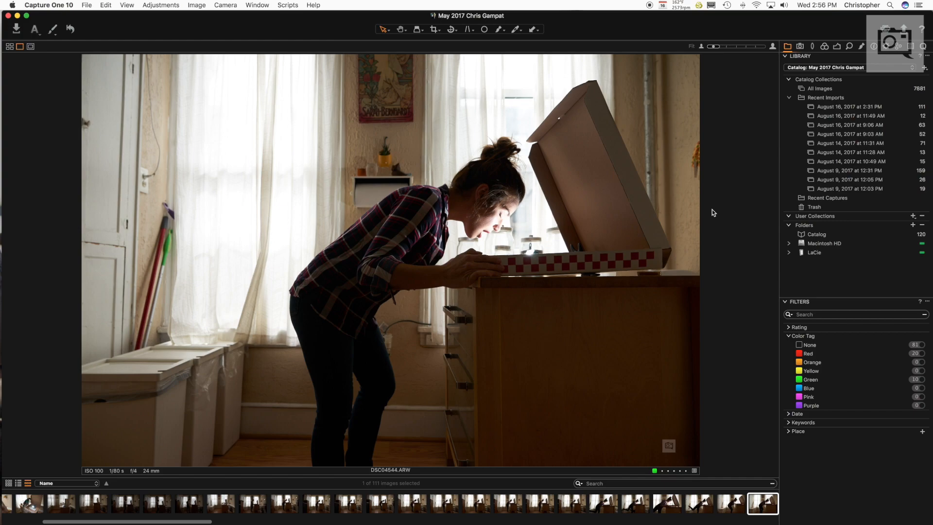
key("Right")
key("minus")
key("Right")
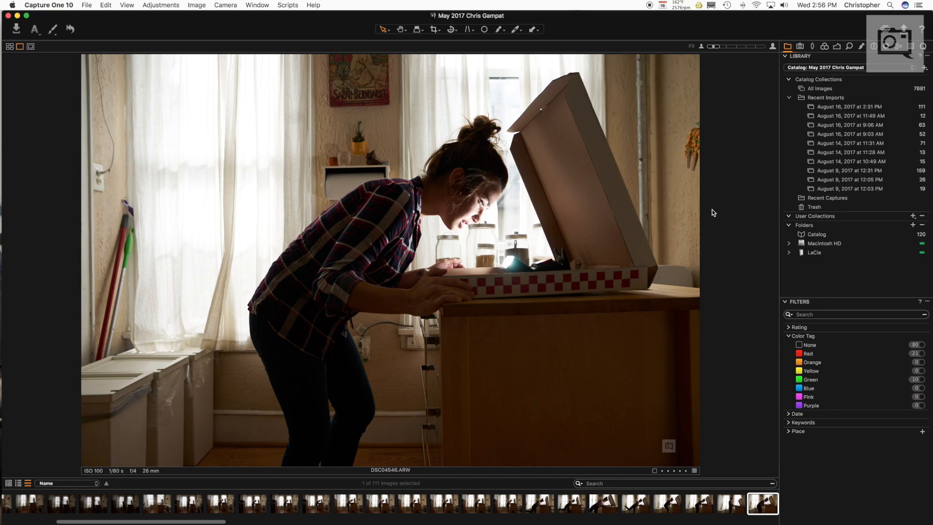
- Tag DSC04546 green, glance at DSC04547, and review the tagged frames back to DSC04540
key("plus")
key("Right")
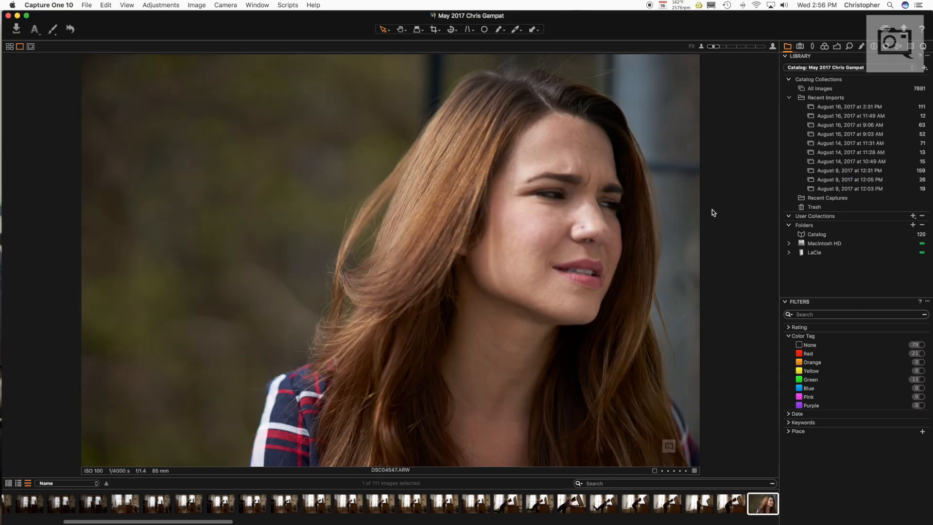
key("Left")
key("Left")
key("Left")
key("Left")
key("Left")
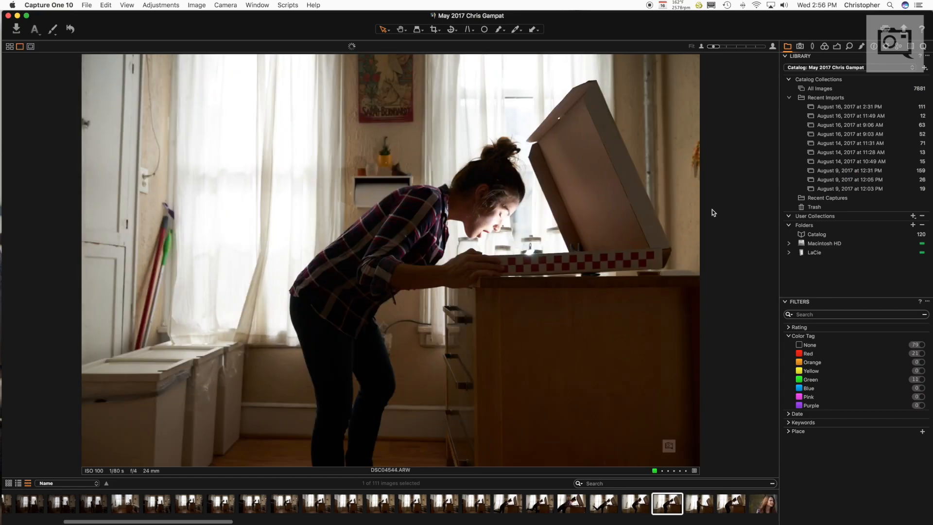
key("Left")
key("Left")
key("Left")
key("Right")
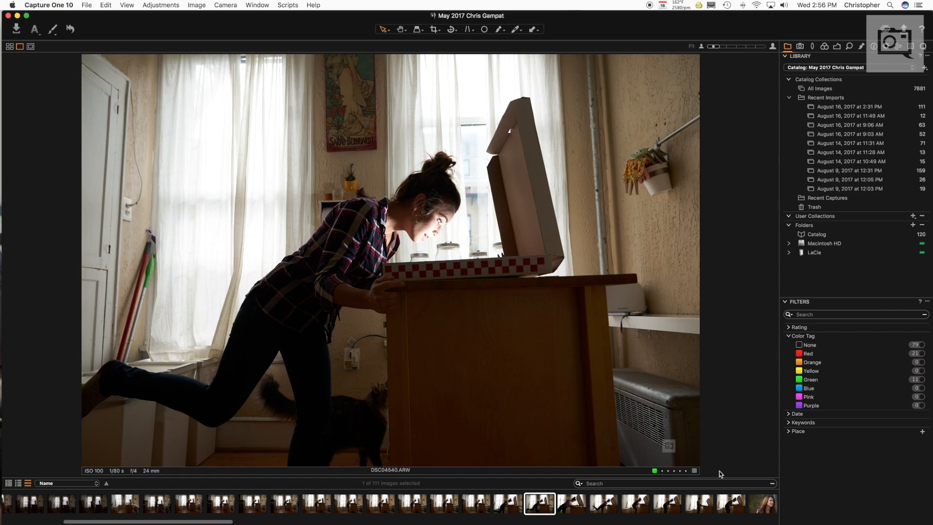
- Select every frame from the start of the shoot through DSC04546
left_click(728, 508)
scroll(729, 505, "left", 10)
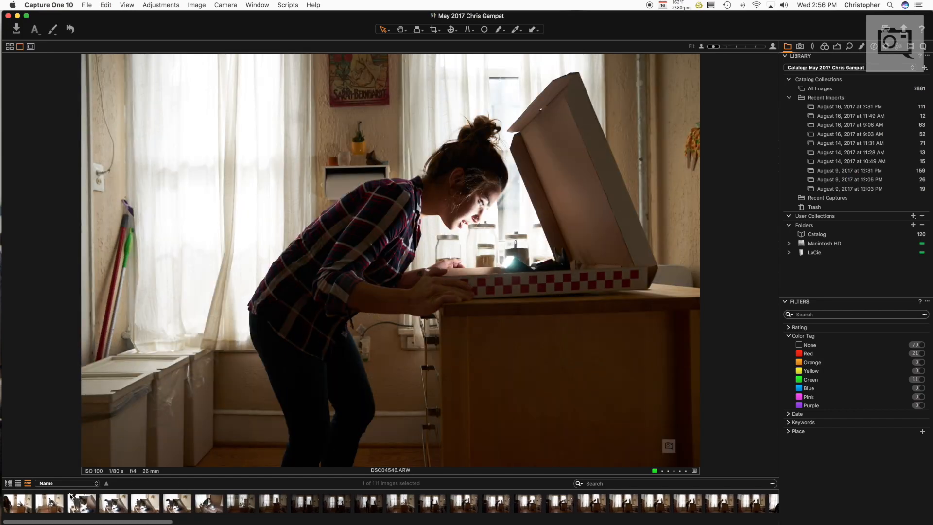
left_click(20, 507, "shift")
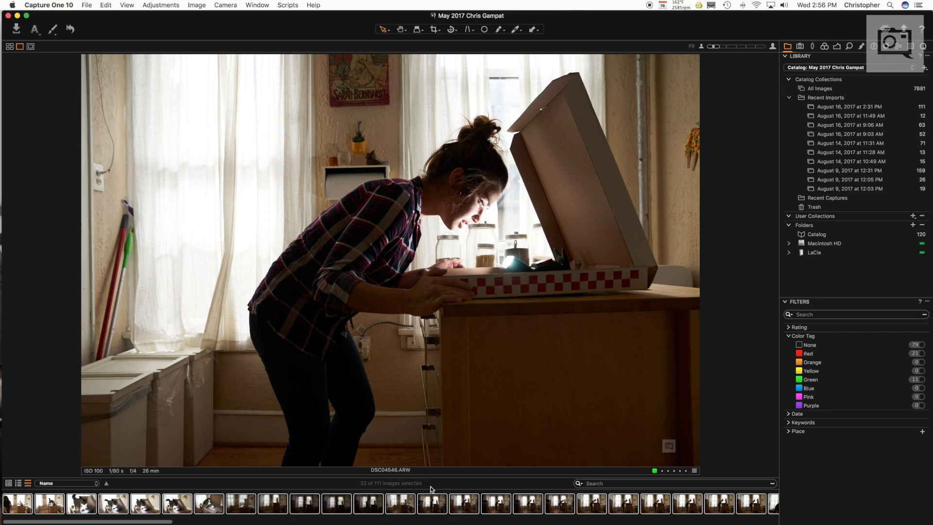
- Filter the browser to green-tagged images and open the first one, DSC04529
left_click(815, 382)
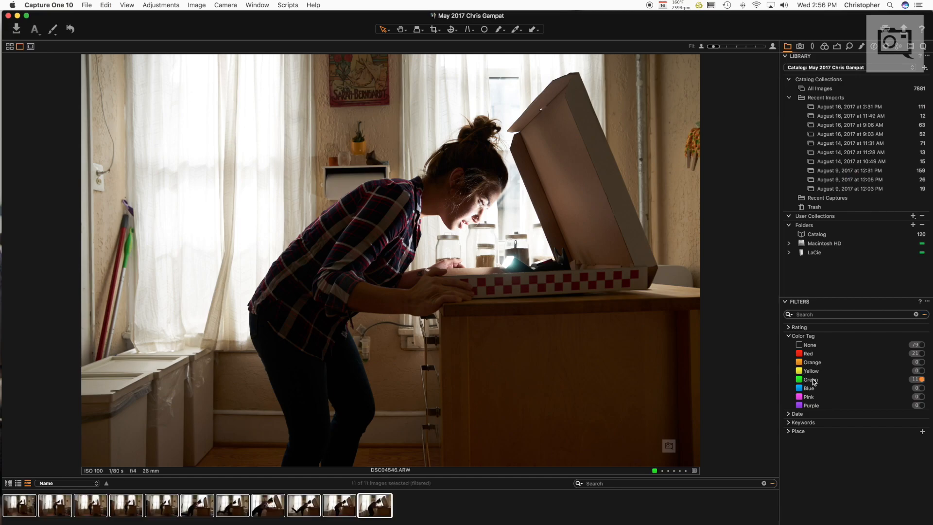
left_click(441, 513)
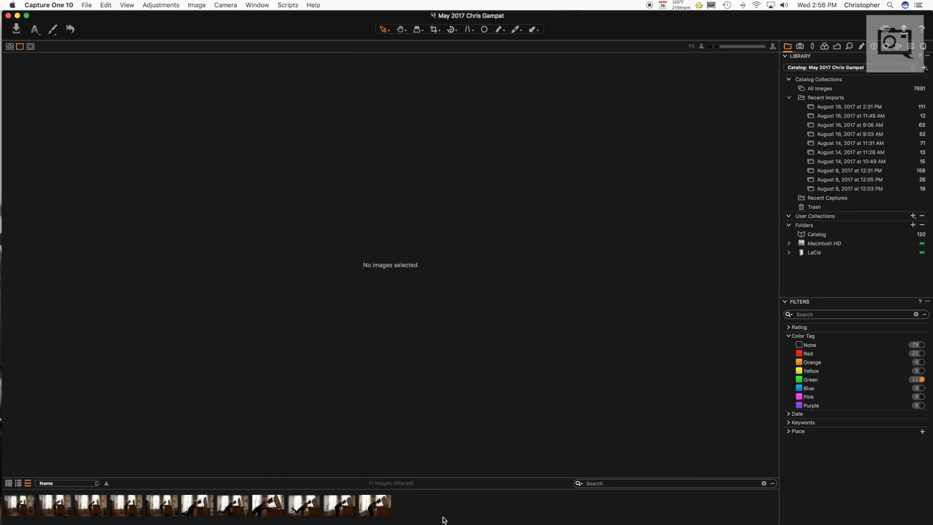
left_click(22, 506)
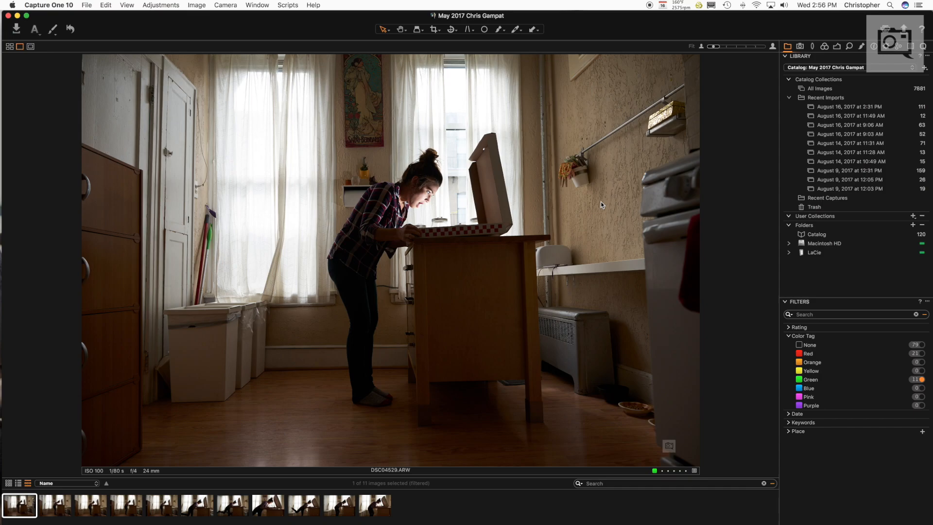
- Tag DSC04529 and DSC04535 red to drop them from the green selection, keeping DSC04533 green
key("minus")
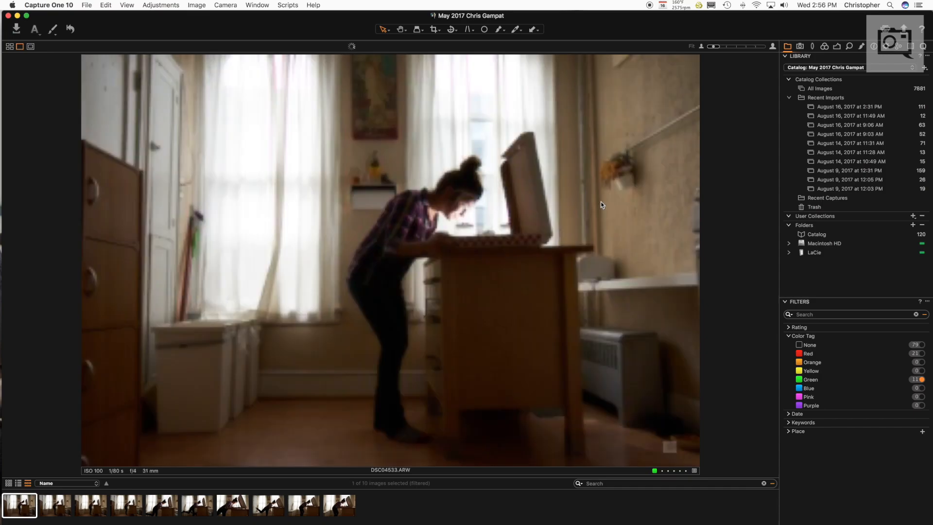
key("Right")
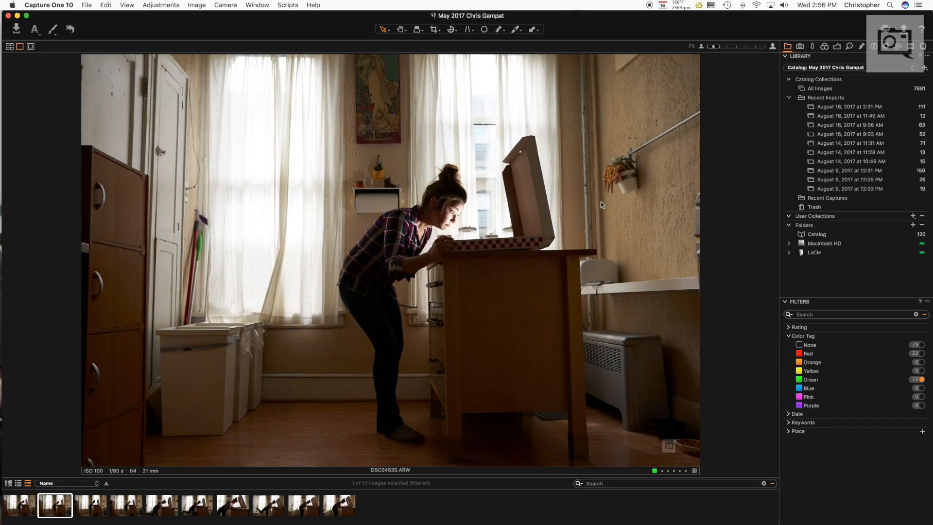
key("minus")
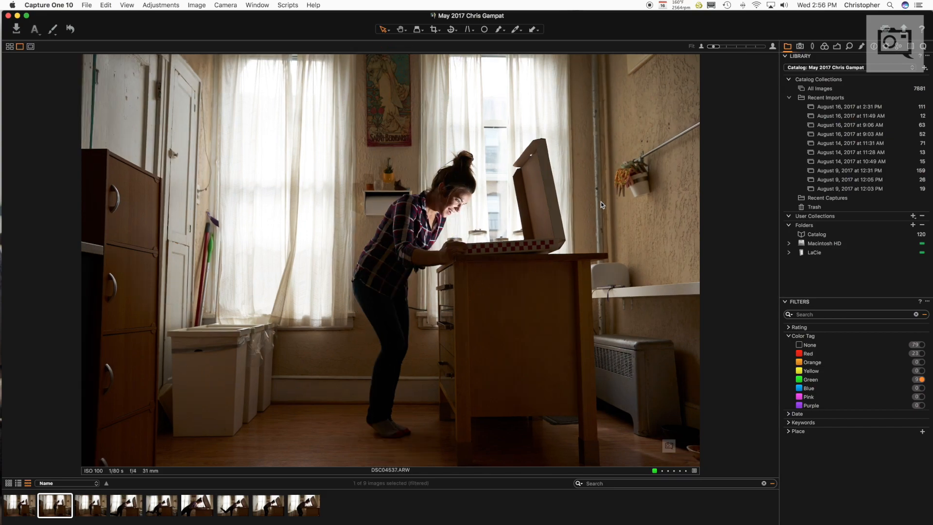
- Compare DSC04537 with DSC04538 and tag DSC04537 red
key("Right")
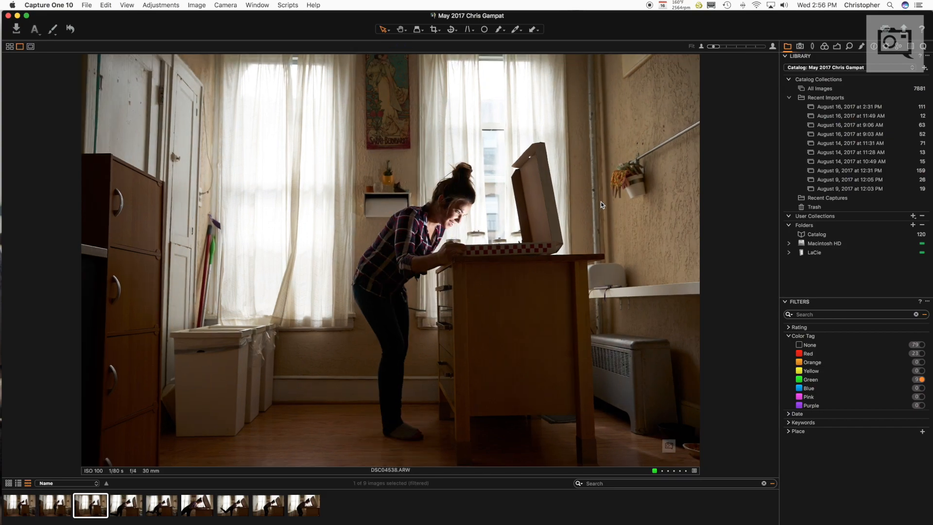
key("Left")
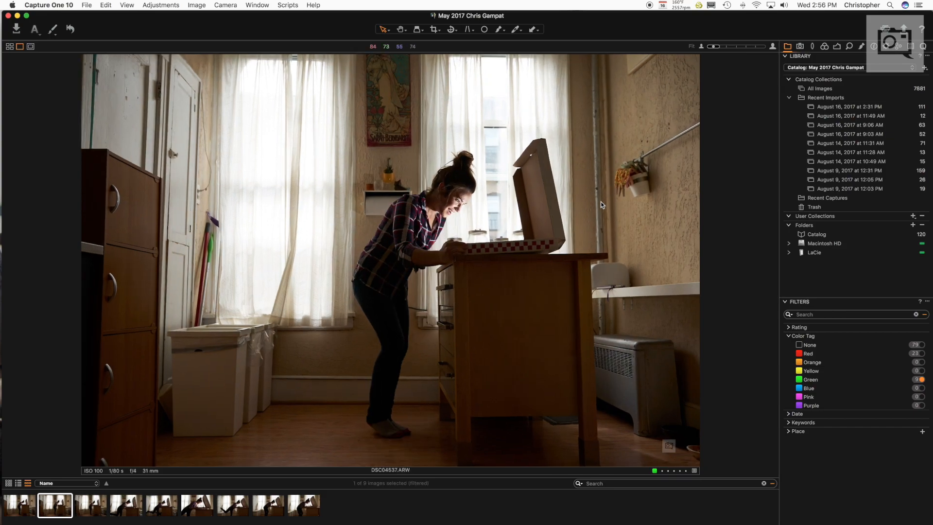
key("Right")
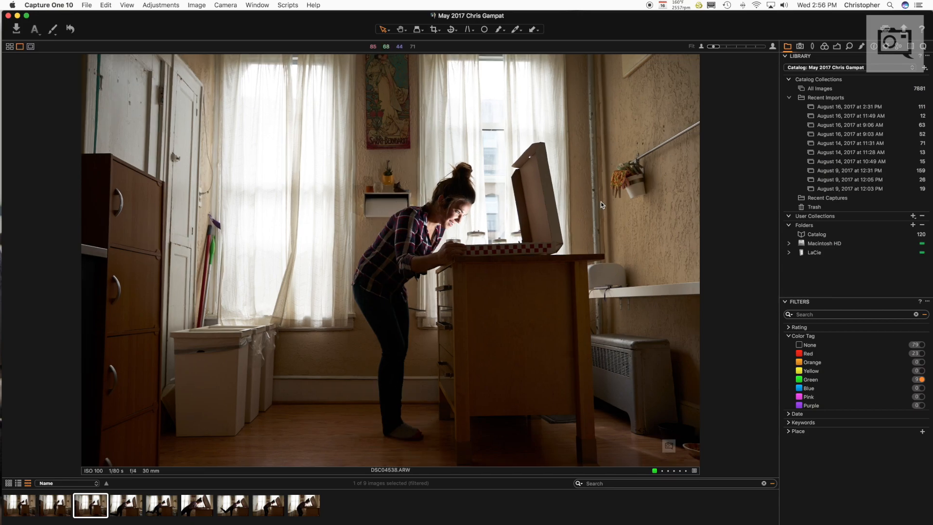
key("Left")
key("Right")
key("Left")
key("minus")
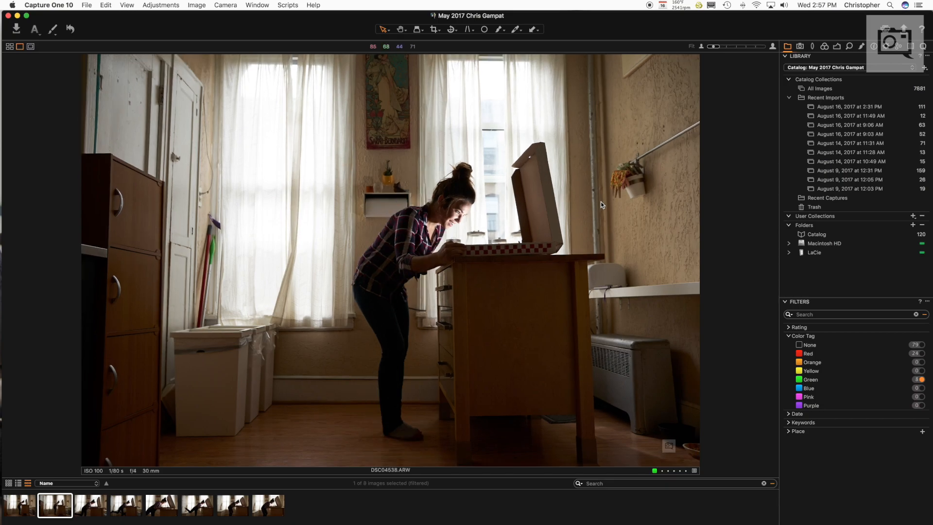
- Review DSC04539 and DSC04540, keeping both green, and tag DSC04541 red
key("Right")
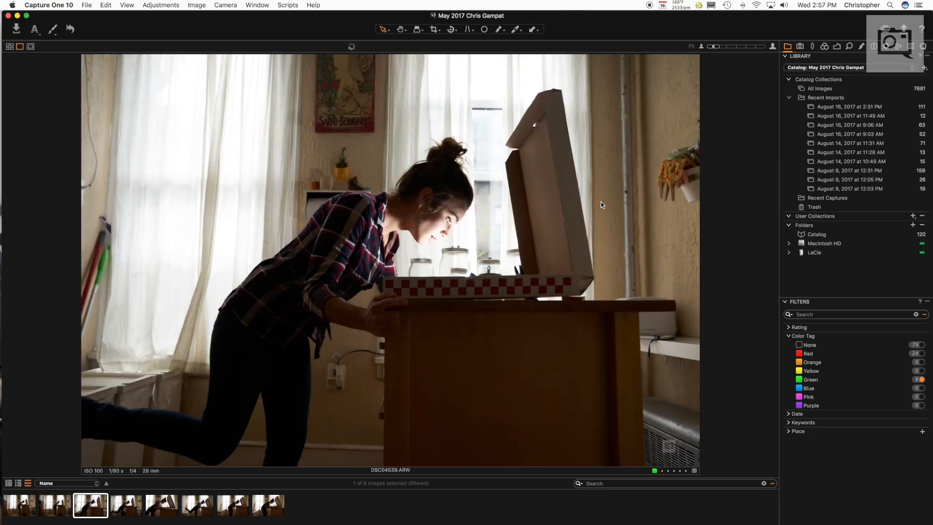
key("Right")
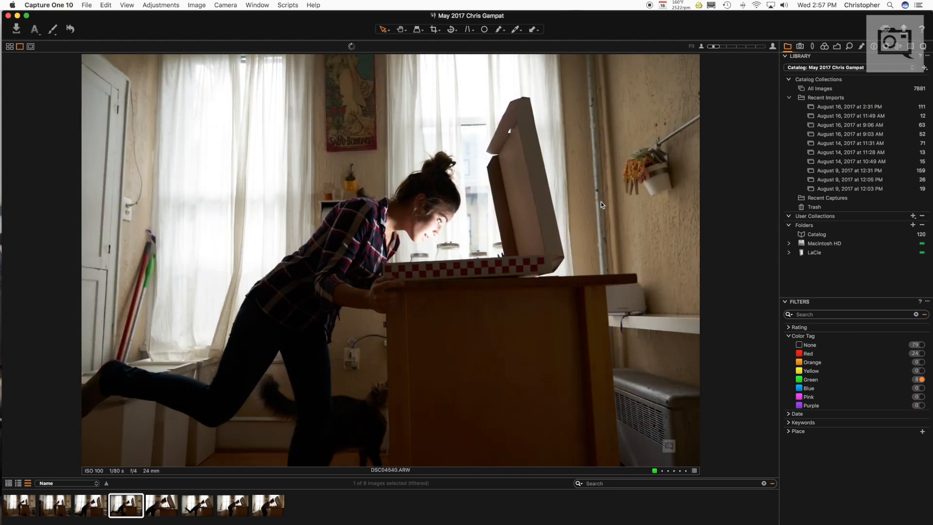
key("Right")
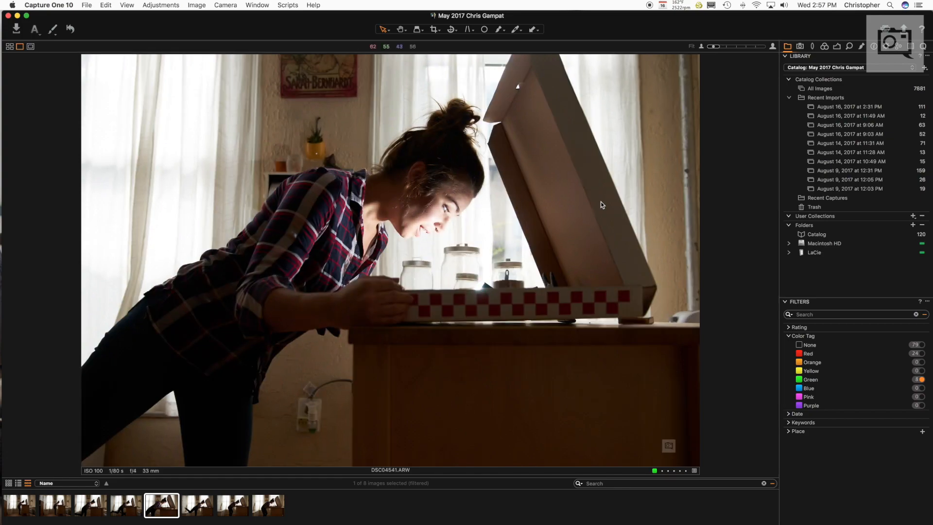
key("minus")
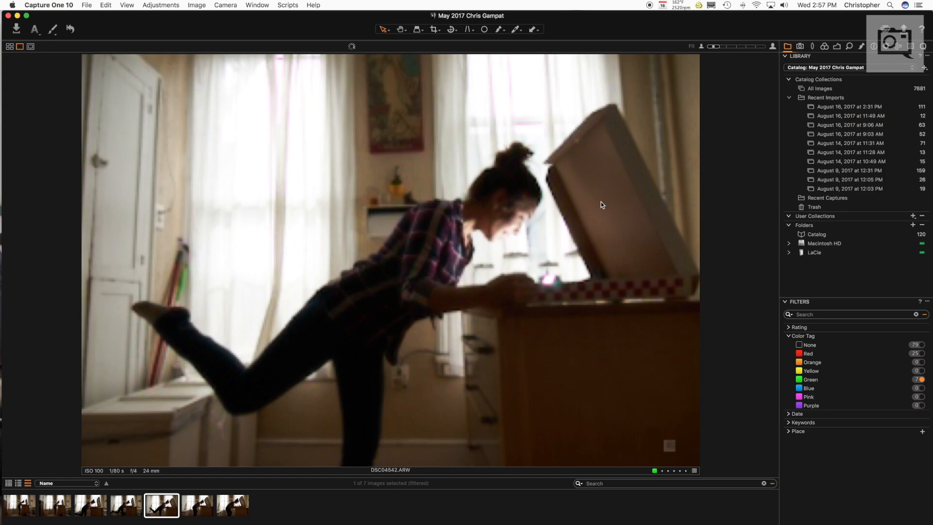
- Skip past DSC04542 and tag DSC04544 and DSC04546 red
key("Right")
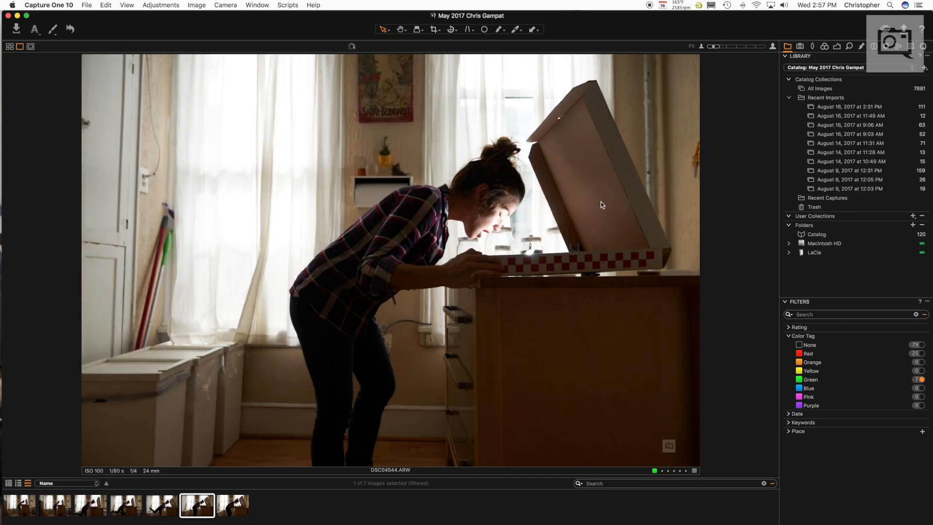
key("minus")
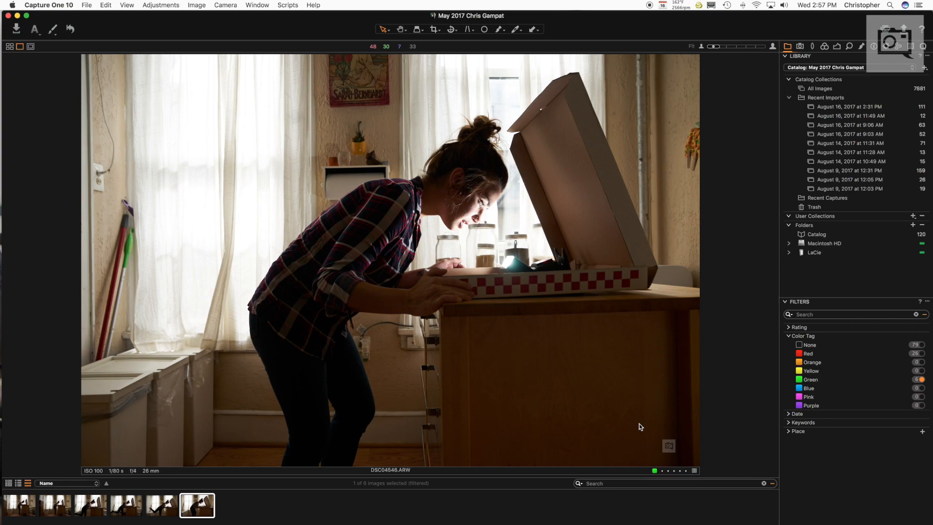
key("minus")
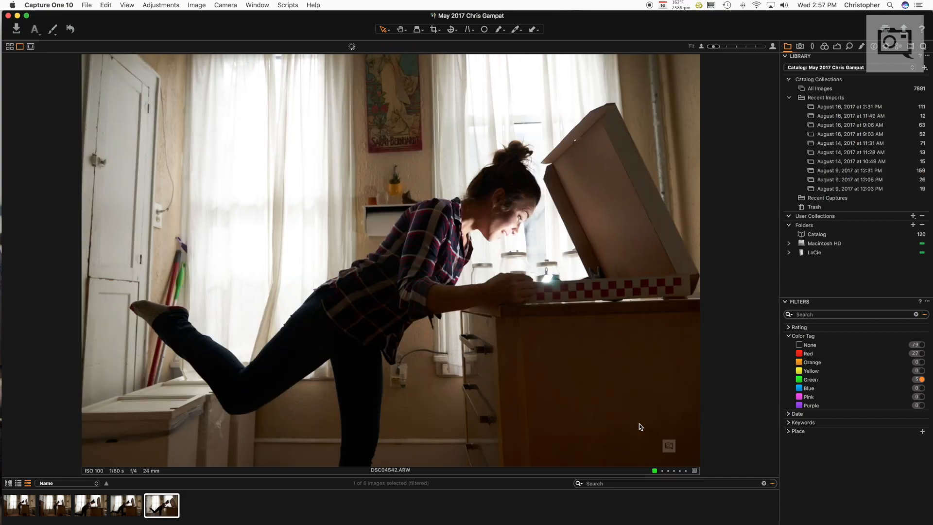
- Compare the remaining green frames from DSC04533 to DSC04542 and tag DSC04539 red
key("Left")
key("Left")
key("Left")
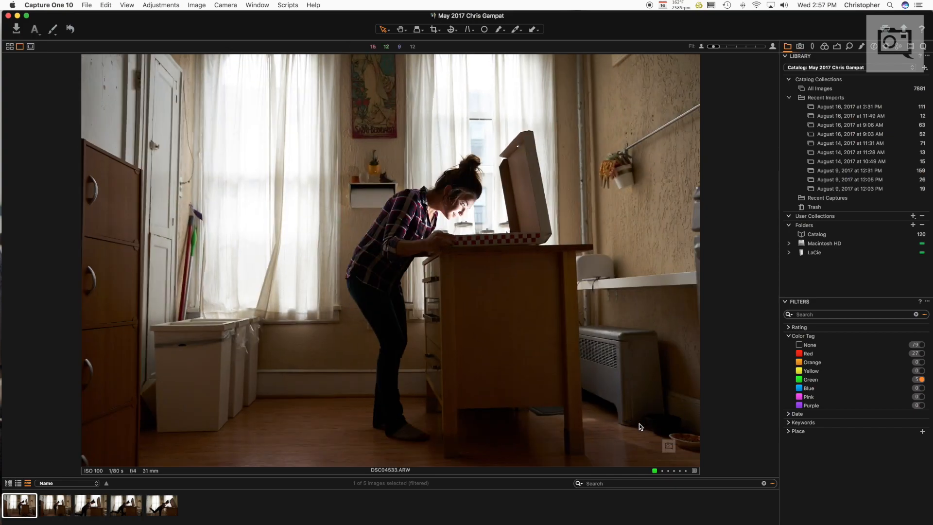
key("Right")
key("Right")
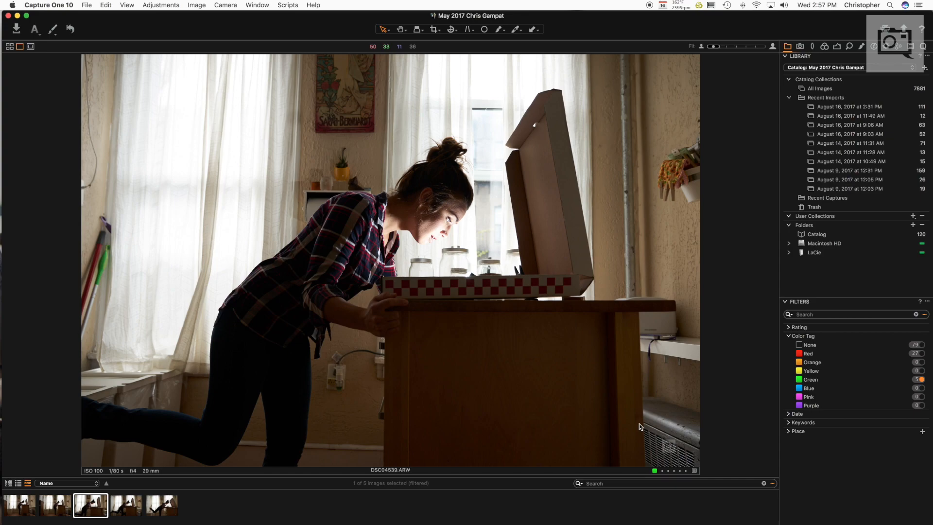
key("Right")
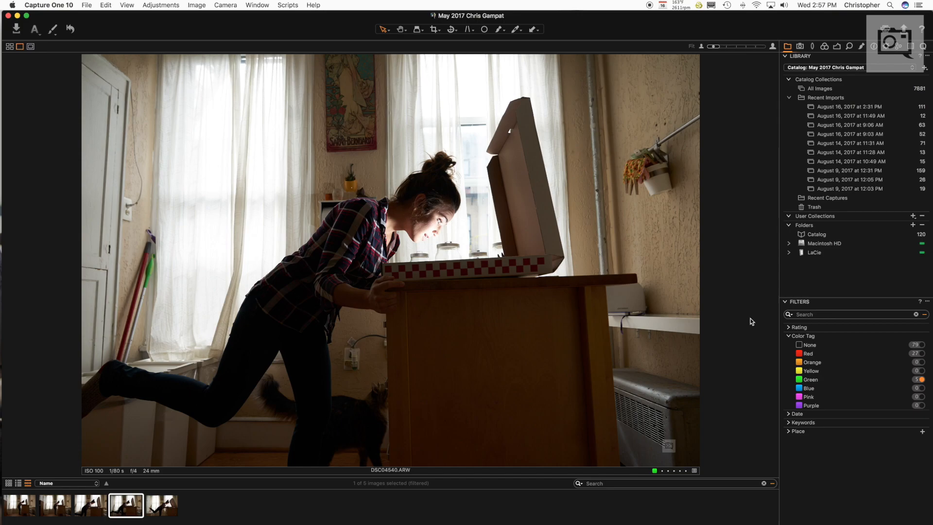
key("Right")
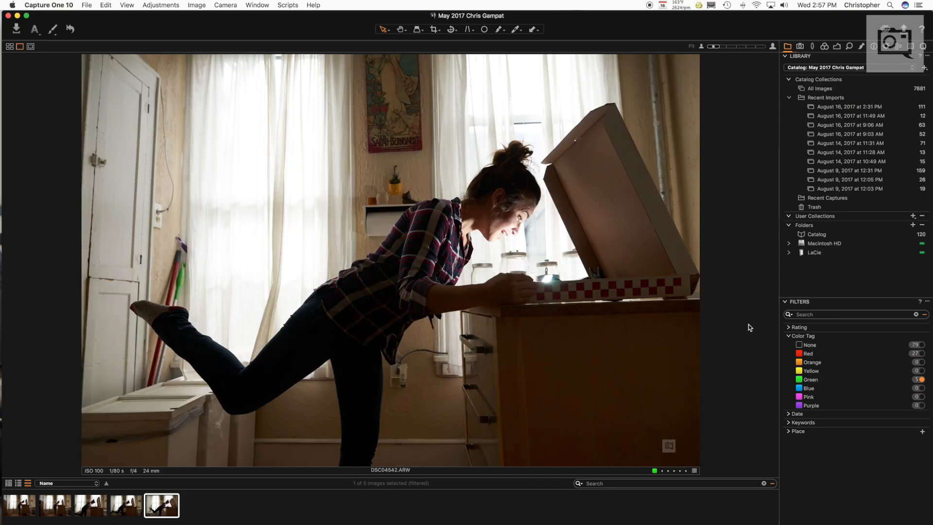
key("Left")
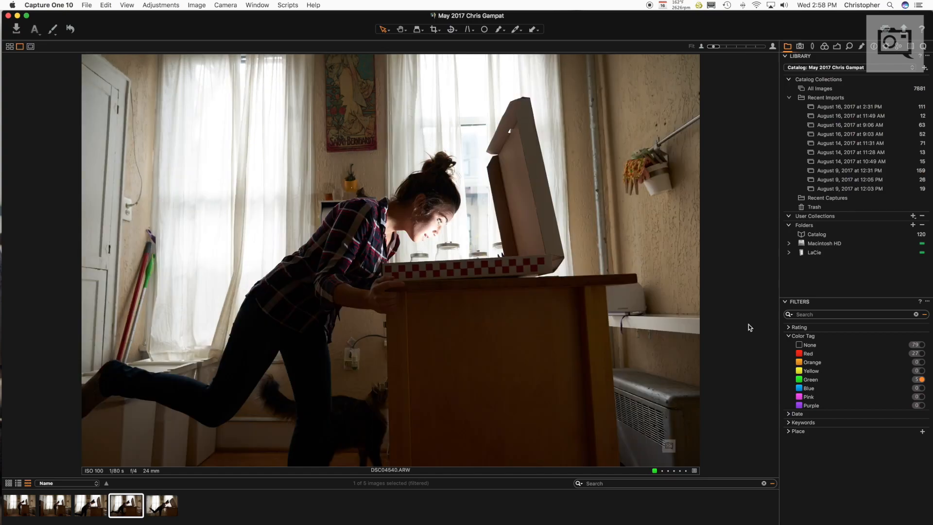
key("Left")
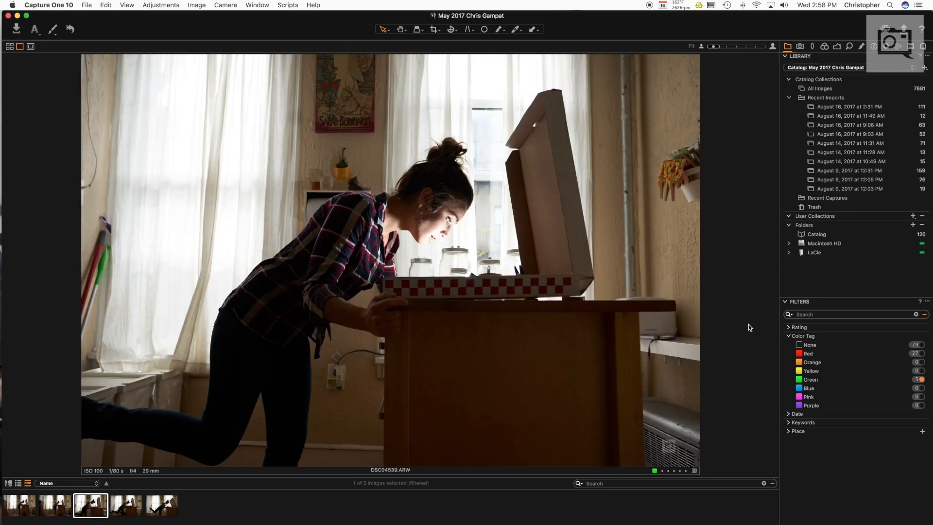
key("minus")
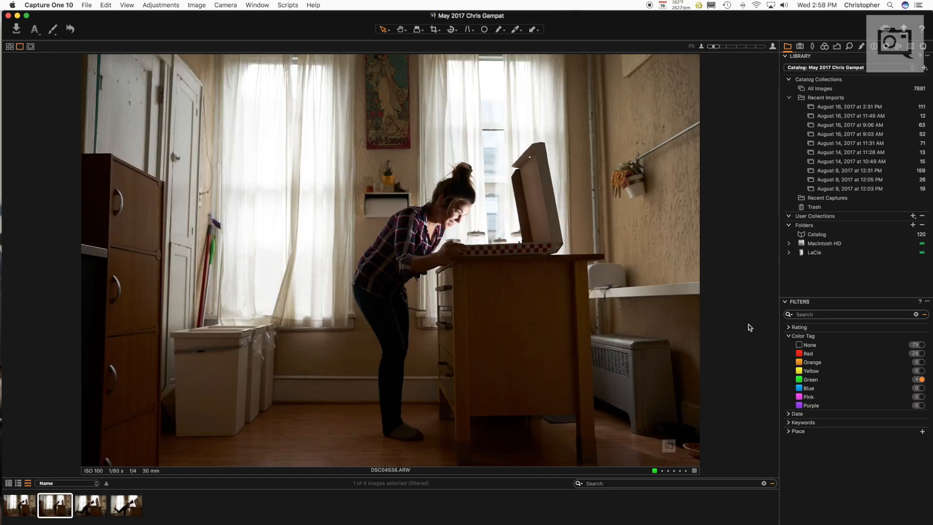
- Compare DSC04533 with DSC04538 and tag DSC04533 red
key("Left")
key("Right")
key("Left")
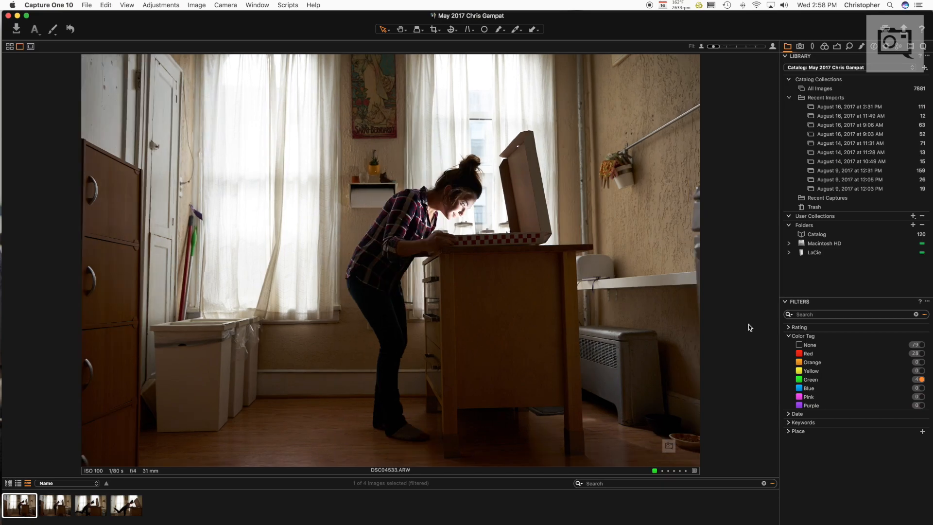
key("Delete")
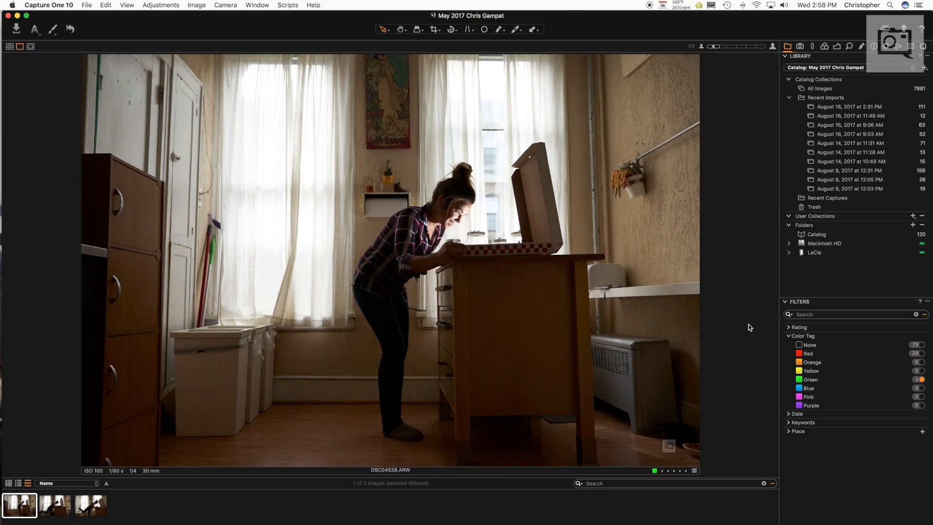
- Move on to DSC04542 and tag it red
key("Right")
key("Right")
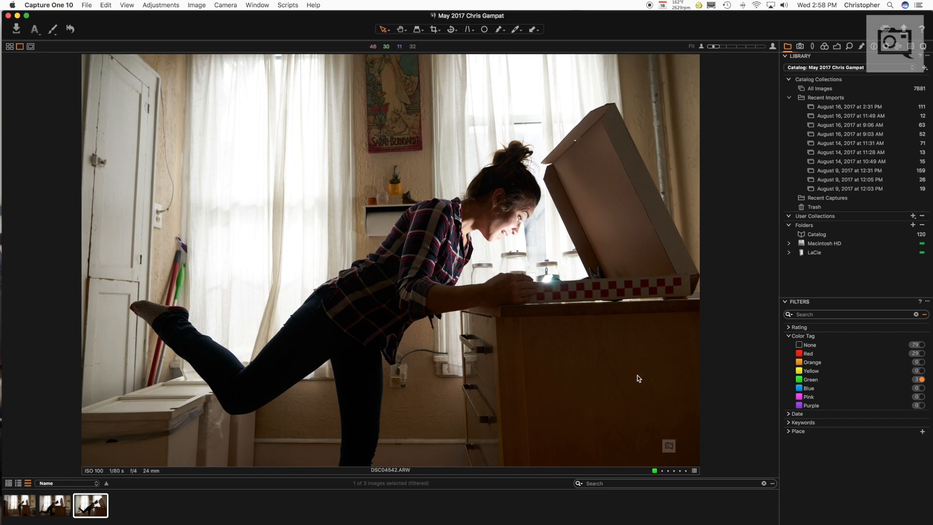
key("minus")
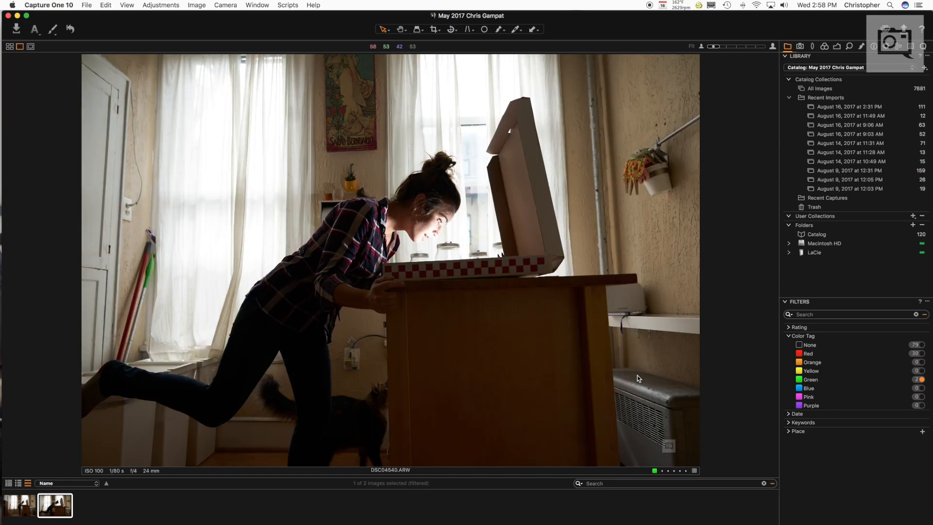
- Compare DSC04538 with DSC04540, settle on DSC04538, and bring up the capture tools for it
key("Left")
key("Right")
key("Left")
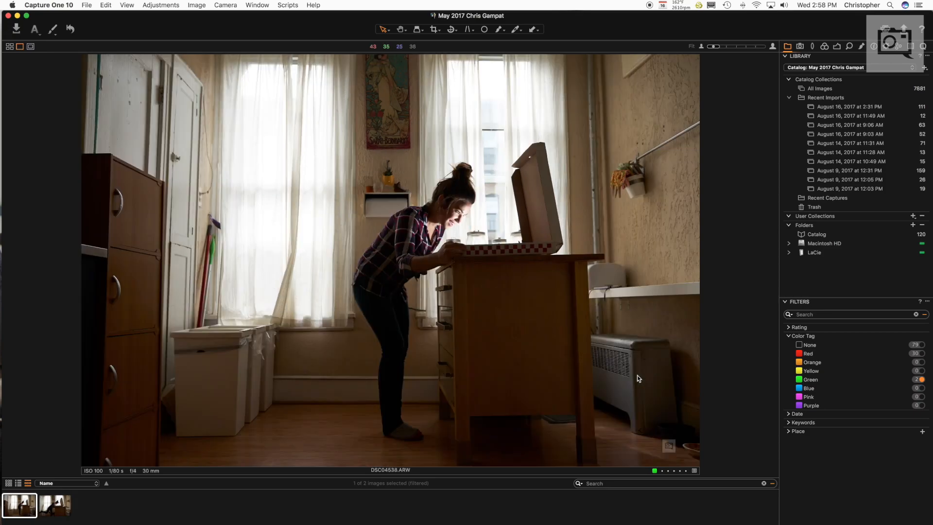
left_click(799, 47)
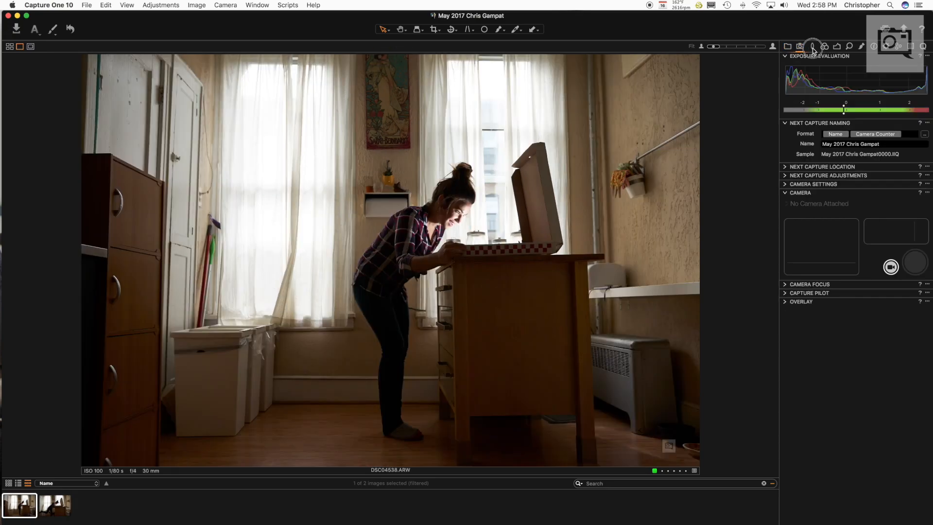
- Turn on Diffraction Correction in the lens correction of DSC04538 and review its shooting metadata
left_click(811, 46)
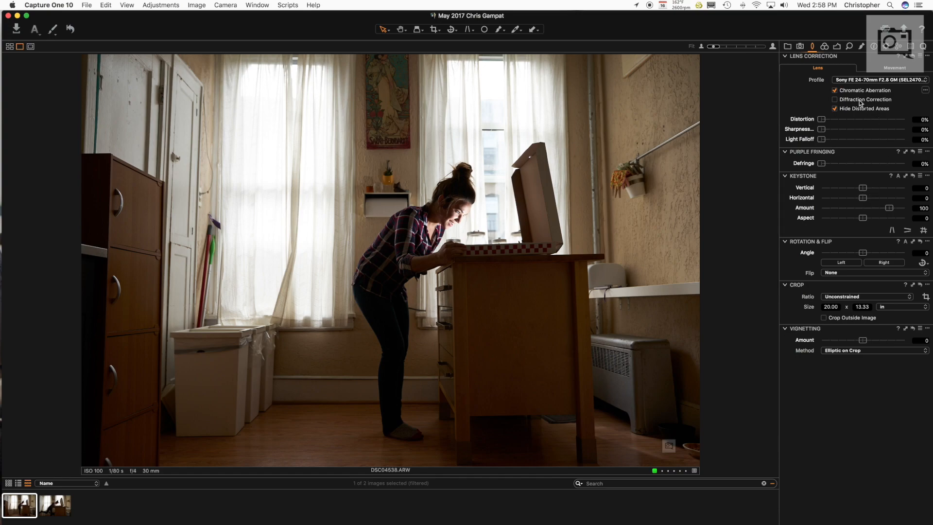
left_click(873, 46)
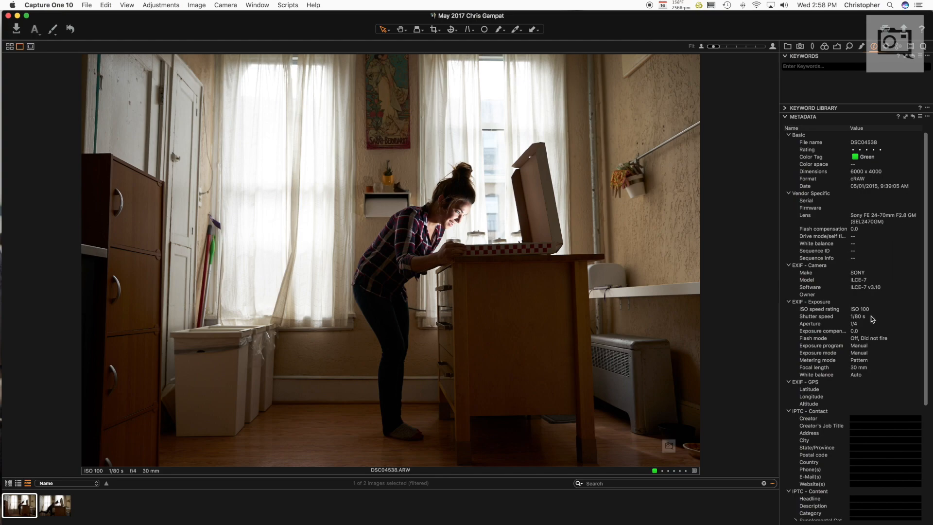
key("Right")
key("Left")
left_click(787, 47)
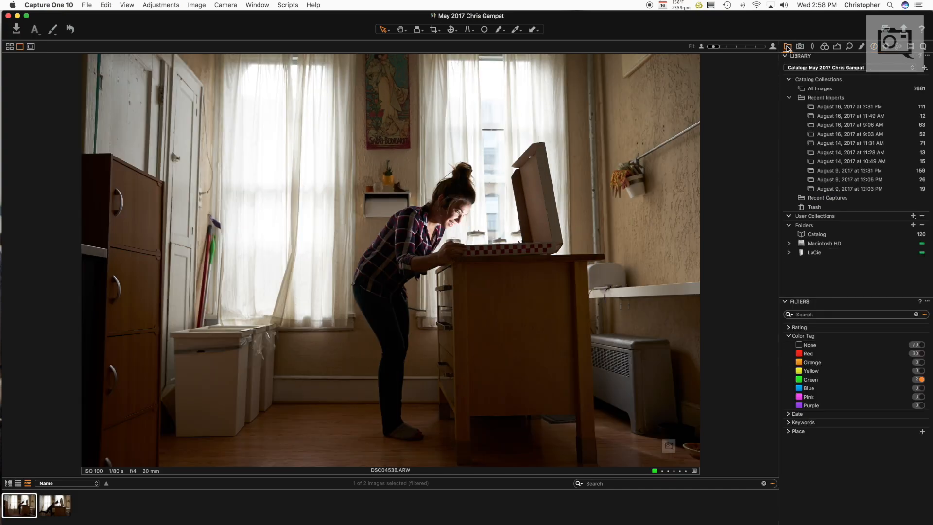
left_click(800, 47)
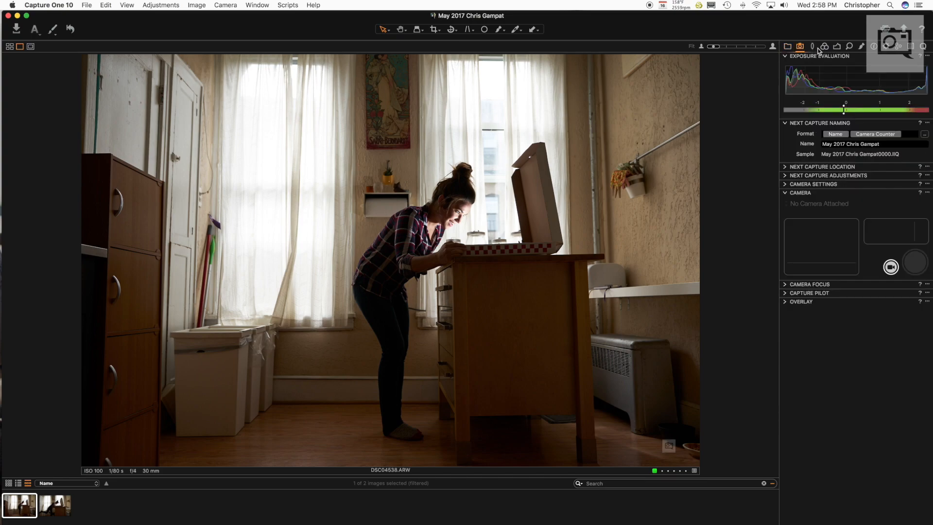
left_click(816, 47)
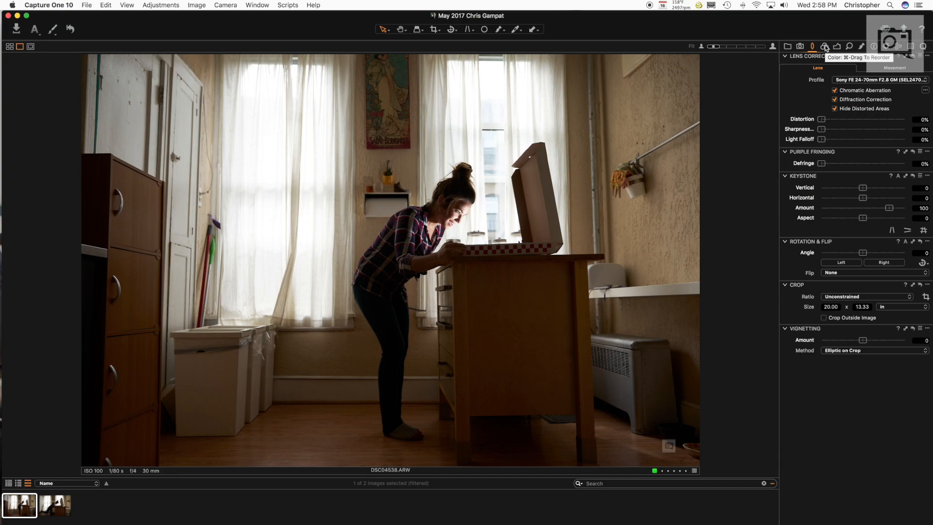
- Compare the Film Extra Shadow, Film High Contrast and Film Standard base curves on DSC04538 and settle on Film Extra Shadow
left_click(826, 47)
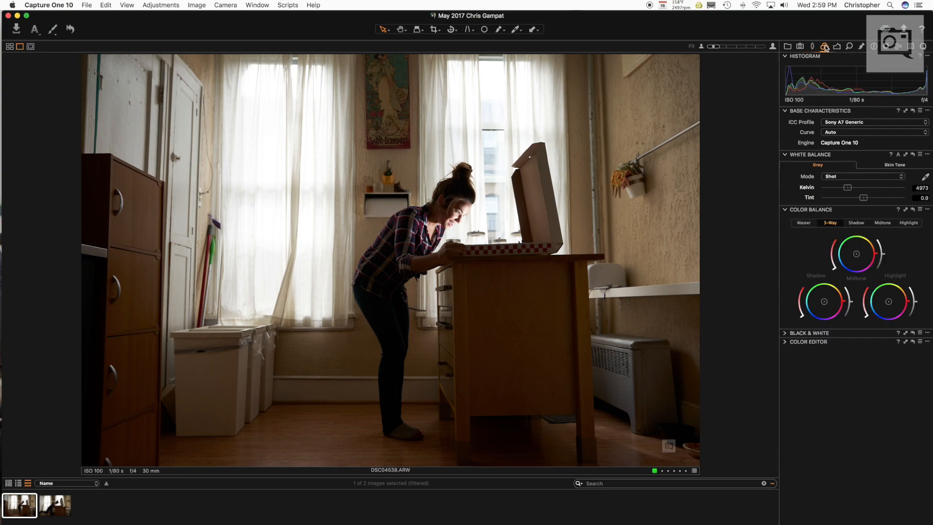
left_click(842, 136)
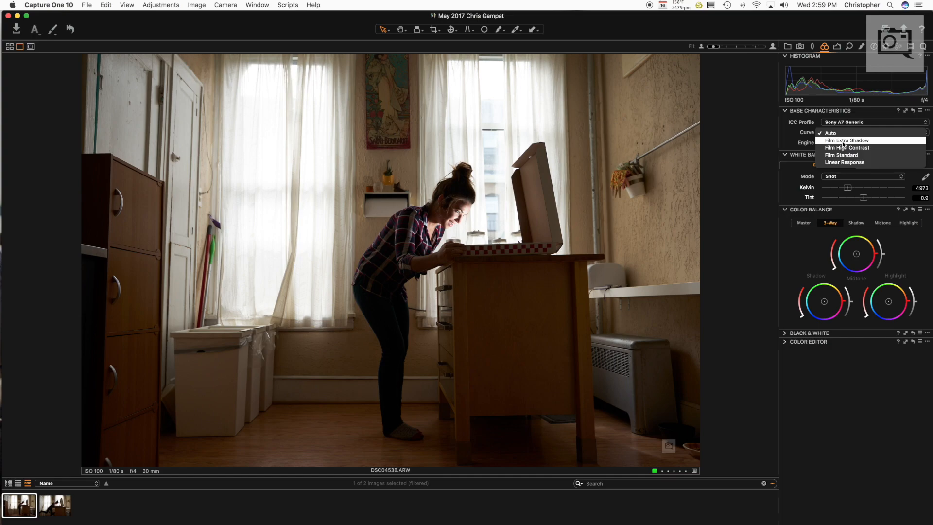
left_click(843, 141)
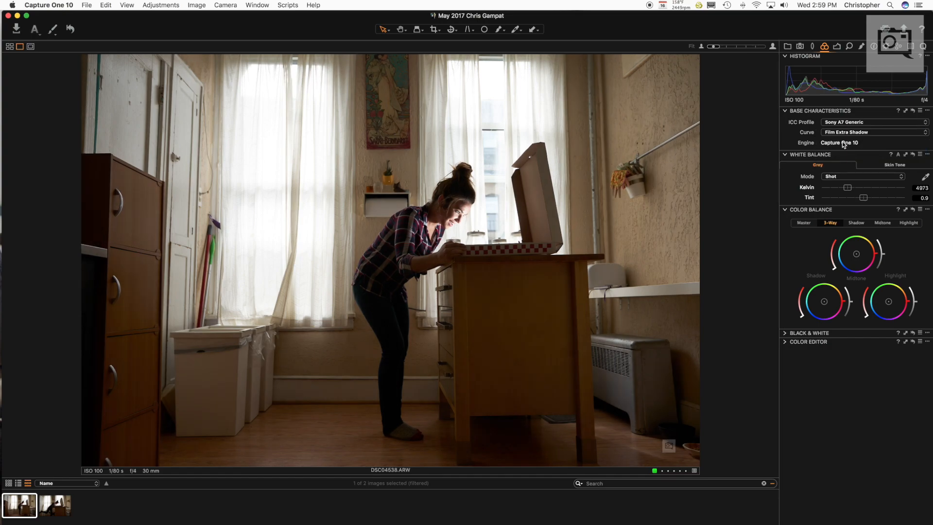
left_click(844, 135)
left_click(847, 145)
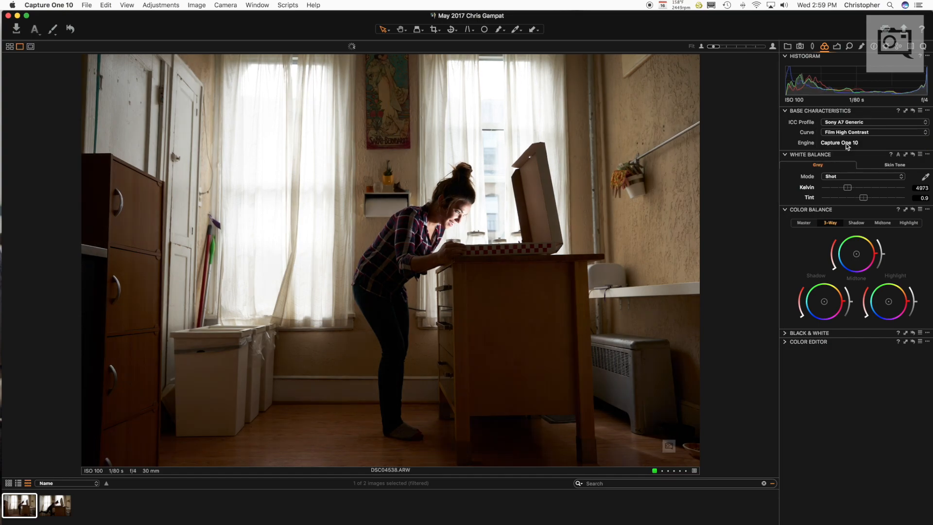
left_click(842, 133)
left_click(841, 141)
left_click(839, 132)
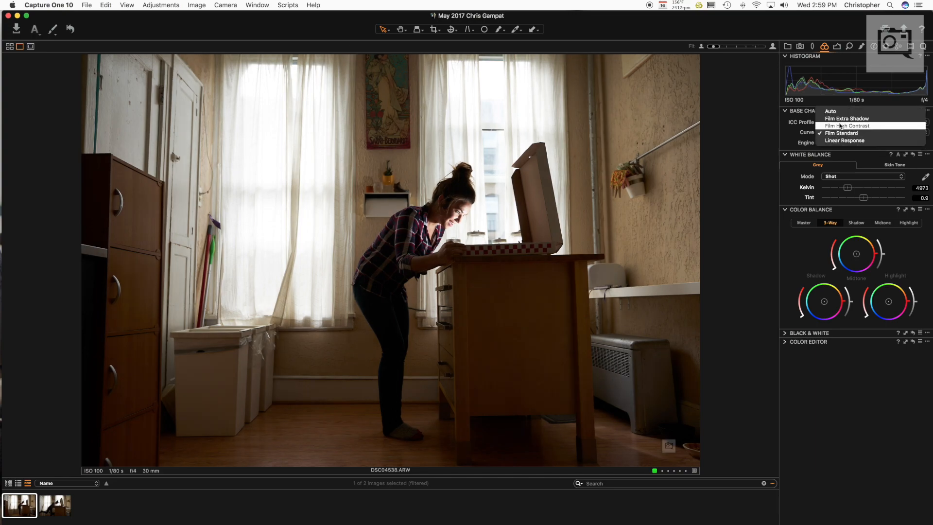
left_click(846, 118)
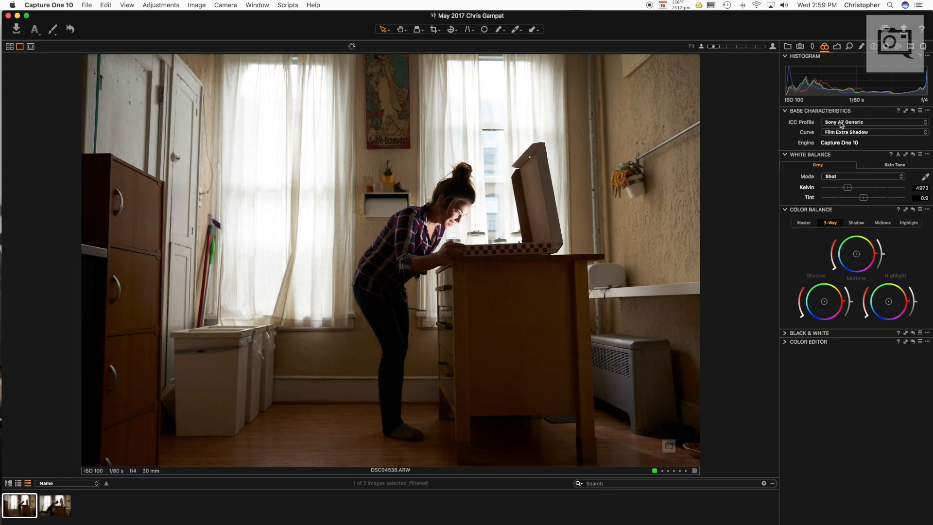
- Set the white balance of DSC04538 to 5500 Kelvin
left_click(921, 187)
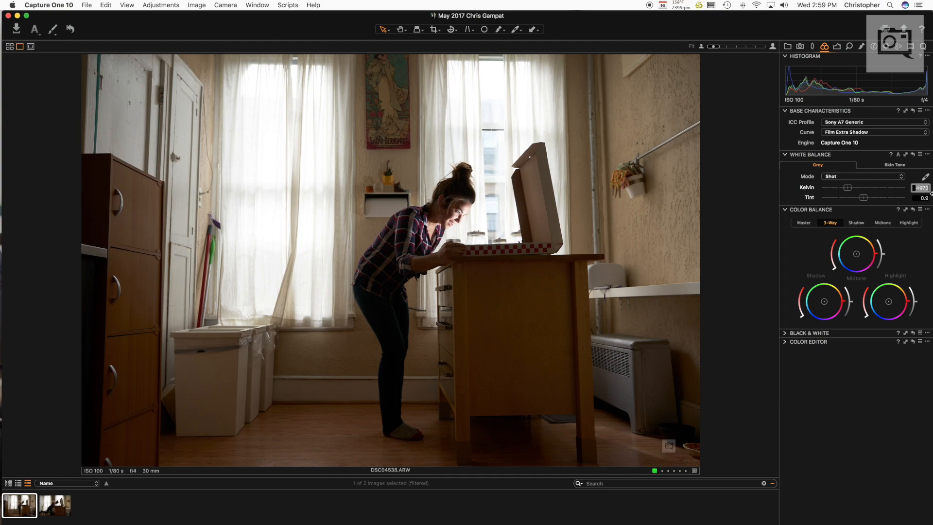
type("5500")
key("Return")
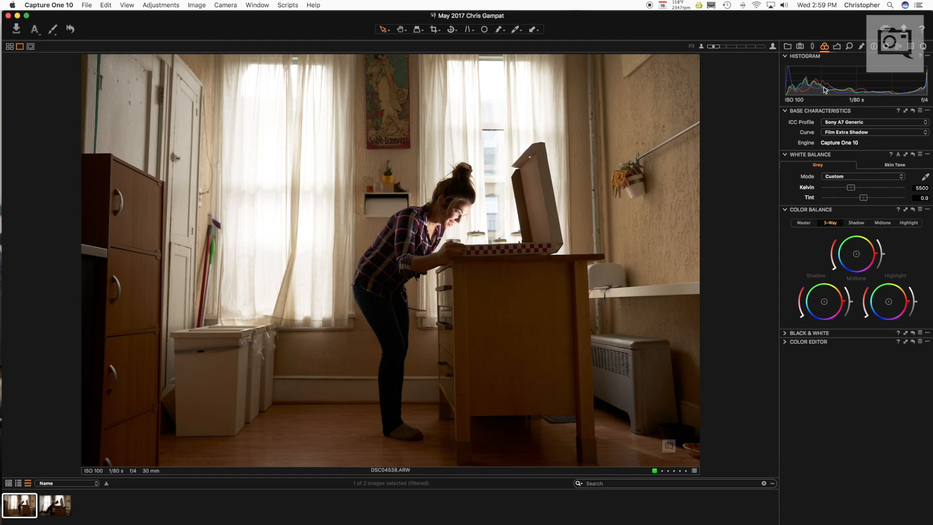
- Set DSC04538's Highlight recovery to 74, Exposure to 0.39, Contrast to 5, Brightness to -17, Clarity to 11 and Structure to 4
left_click(839, 48)
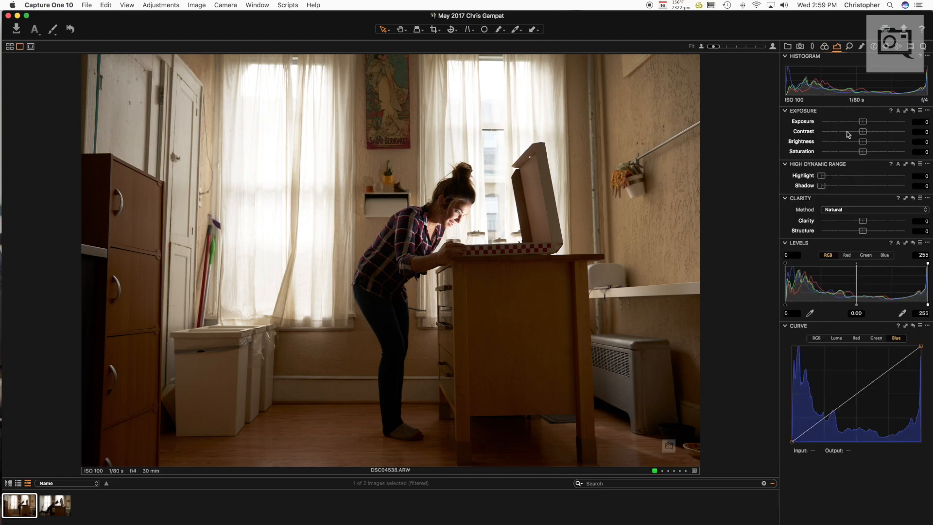
left_click_drag(821, 176, 882, 188)
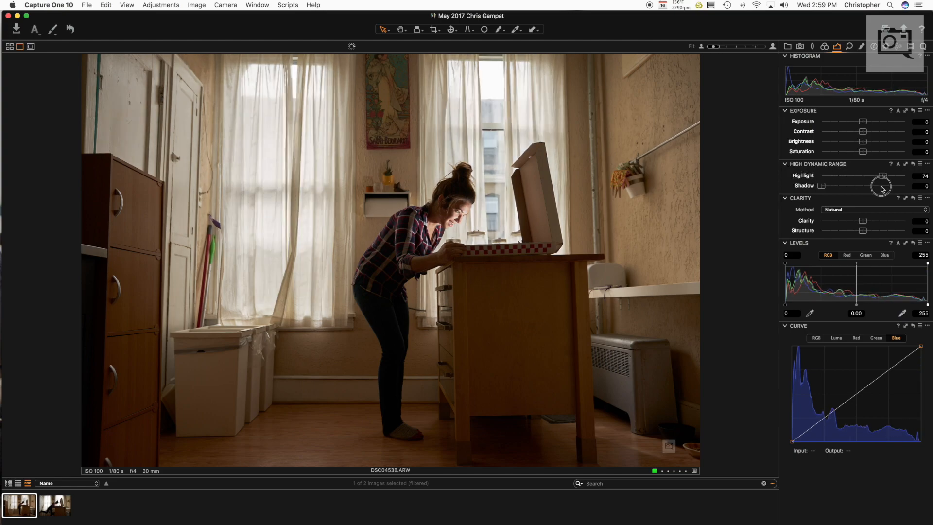
mouse_move(864, 133)
left_mouse_down()
mouse_move(875, 145)
mouse_move(861, 147)
mouse_move(915, 150)
mouse_move(861, 150)
mouse_move(859, 122)
mouse_move(867, 126)
left_mouse_up()
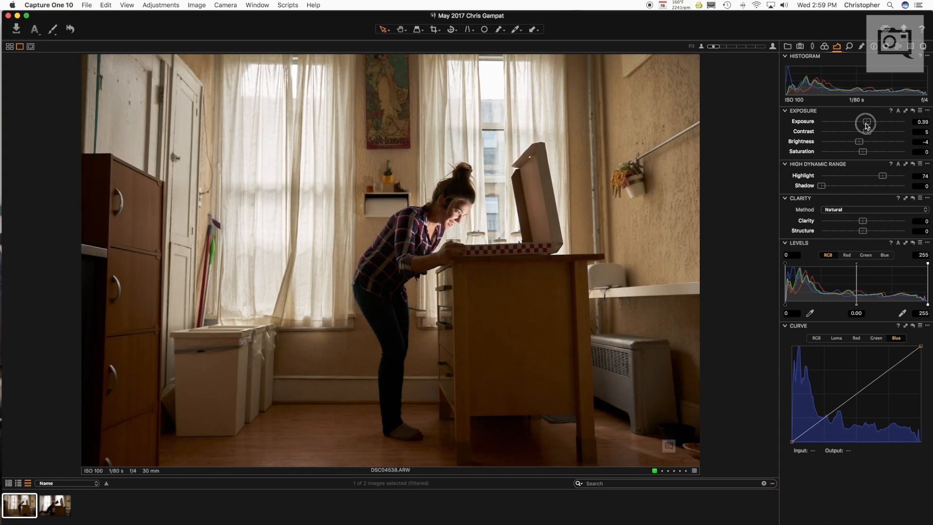
left_click_drag(866, 125, 866, 126)
left_click_drag(863, 222, 865, 232)
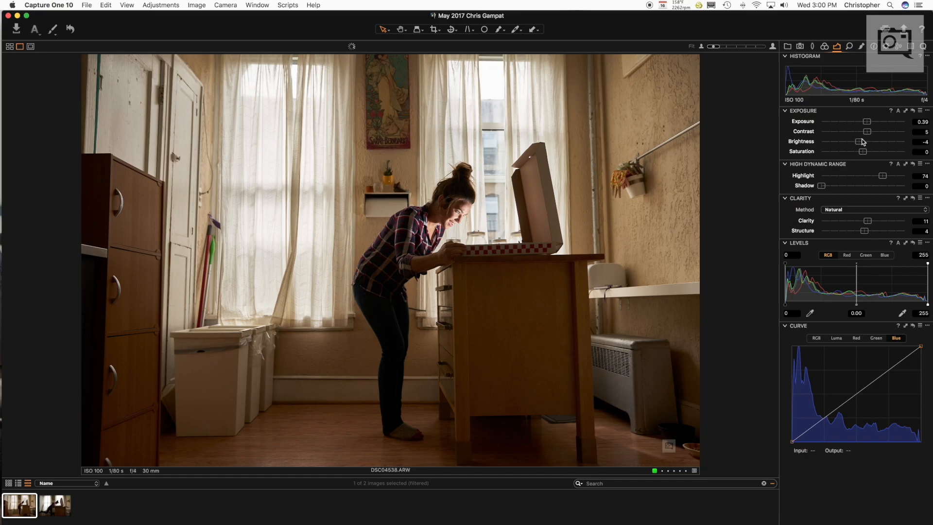
left_click_drag(859, 146, 848, 145)
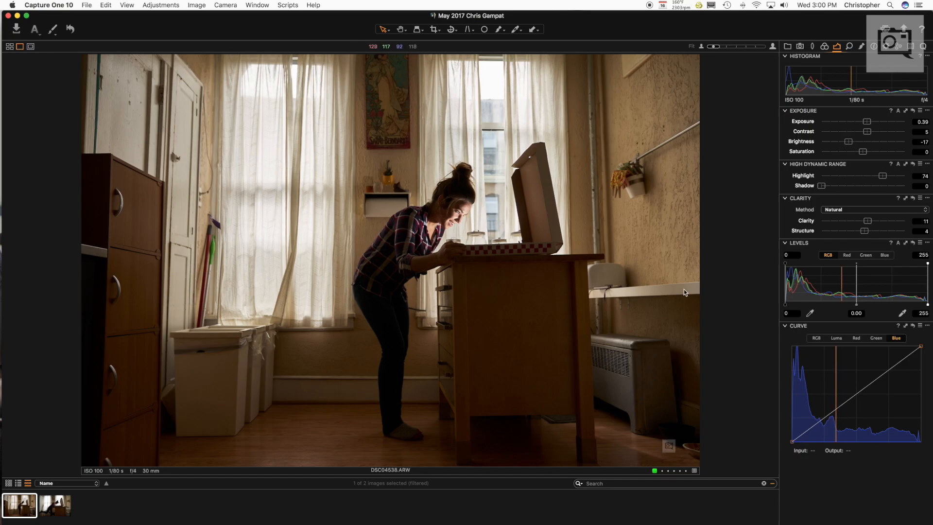
- Sharpen DSC04538 with Amount 259, Radius 0.9 and Threshold 1.2
left_click(849, 46)
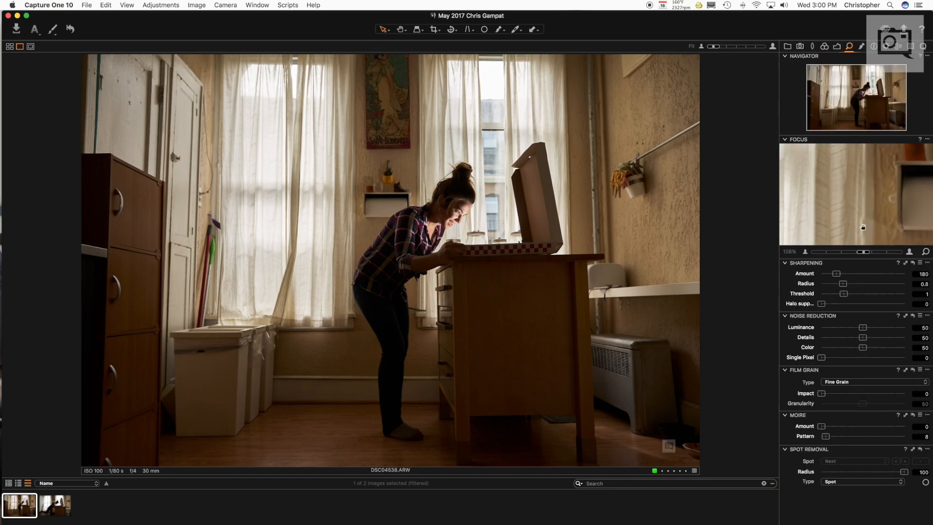
left_click_drag(836, 274, 847, 295)
left_click(863, 47)
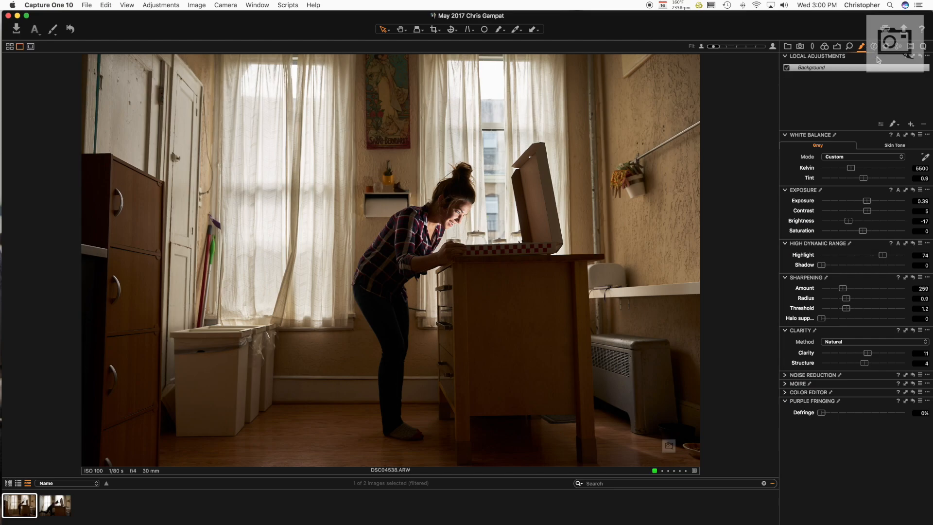
left_click(874, 47)
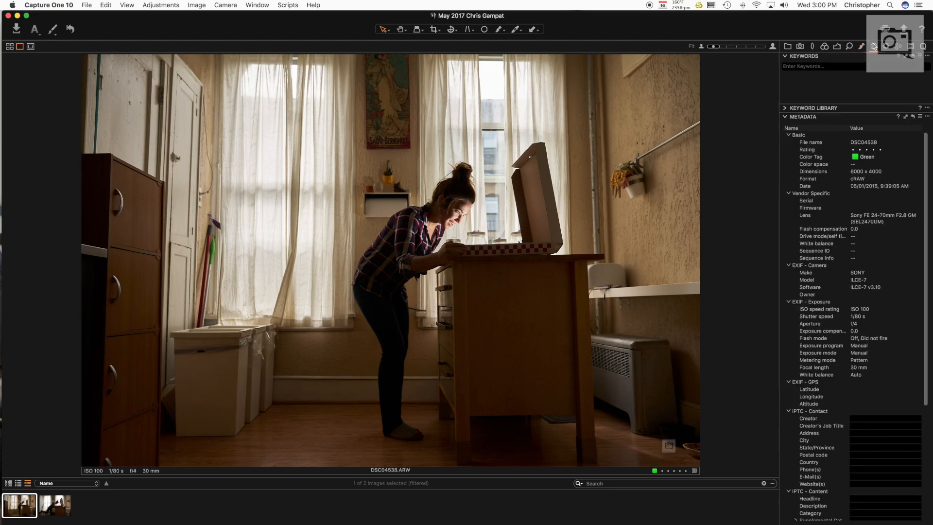
left_click(812, 47)
- Apply the adjustments of DSC04538 to both green-tagged images and bring up DSC04540
left_click(788, 47)
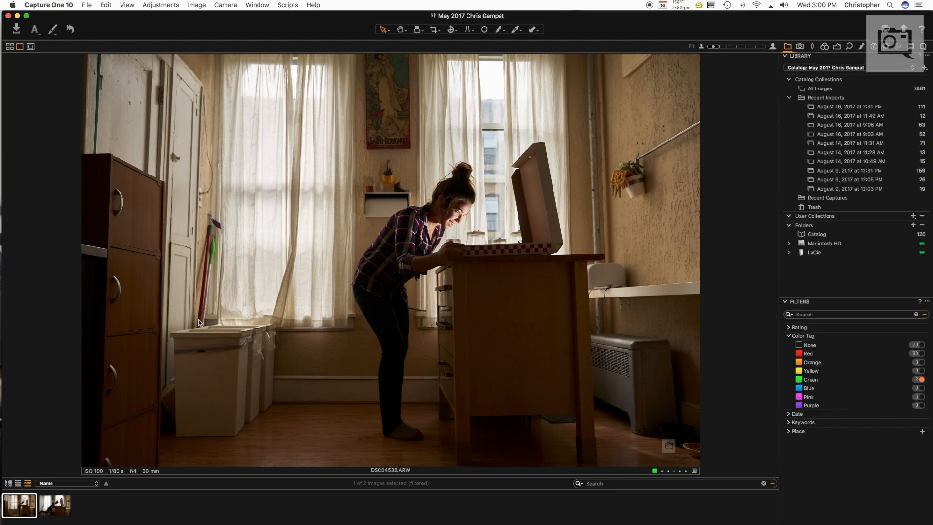
key("super+a")
left_click(168, 5)
left_click(170, 68)
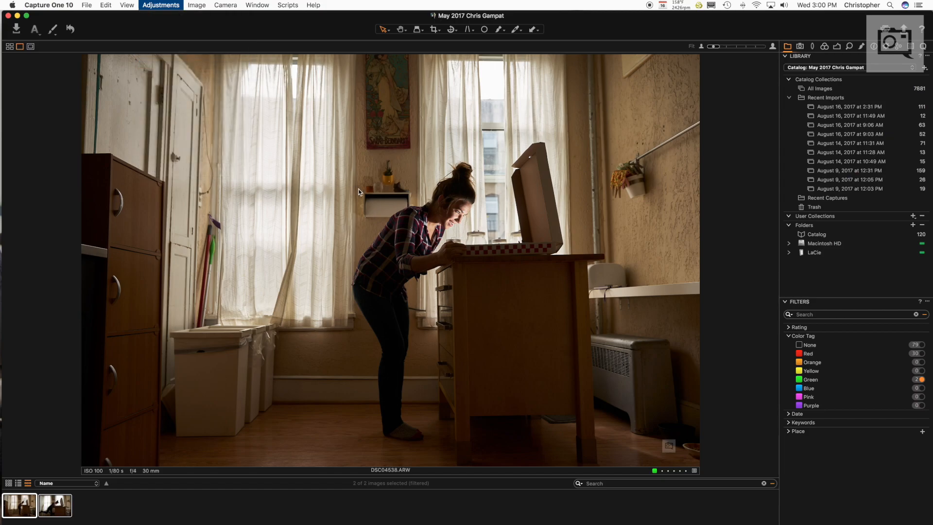
left_click(125, 294)
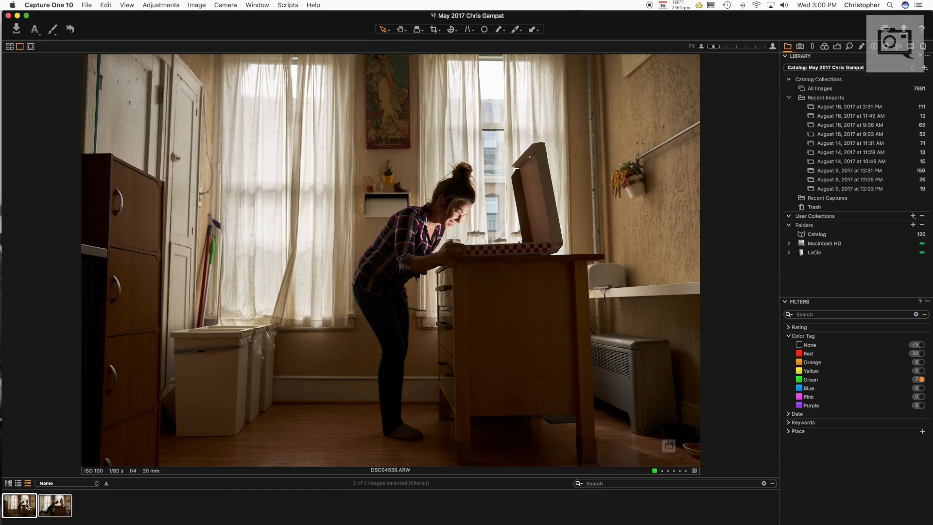
left_click(61, 507)
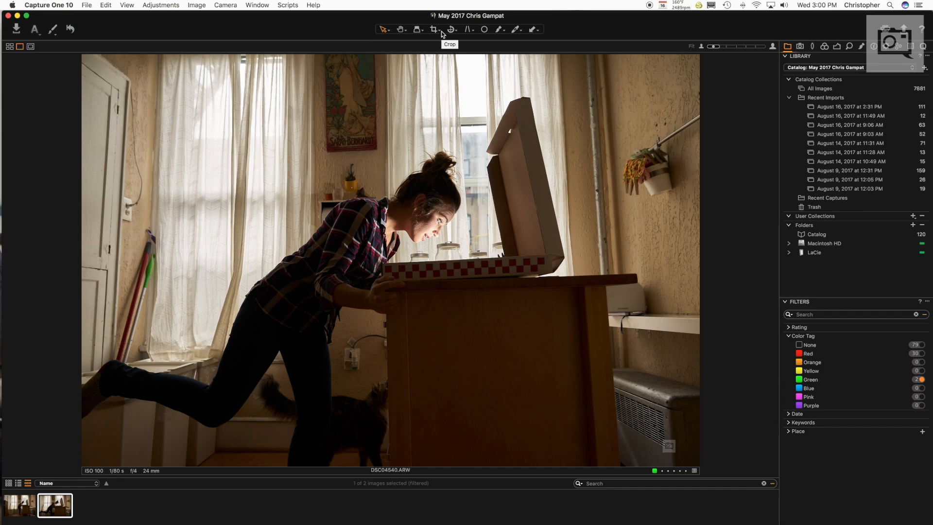
- Set the lens Distortion correction of DSC04540 to 120%
left_click(800, 47)
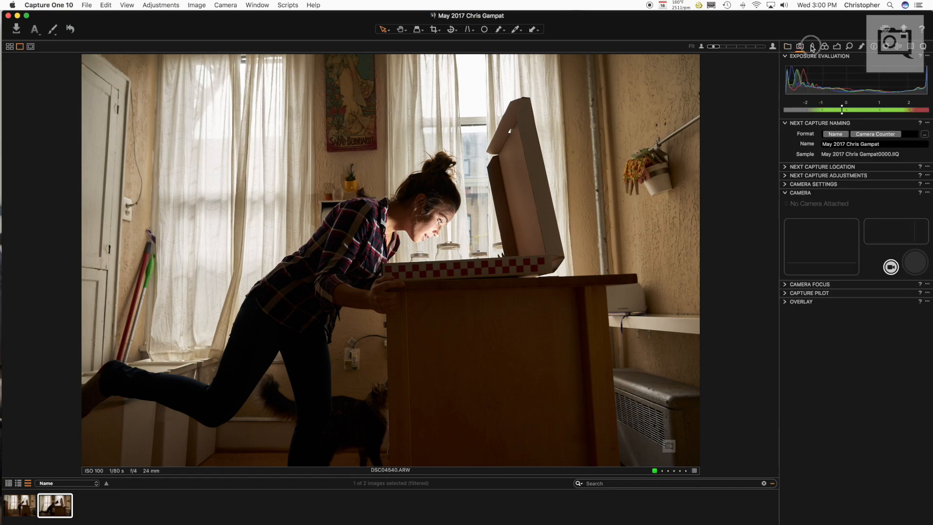
left_click(811, 47)
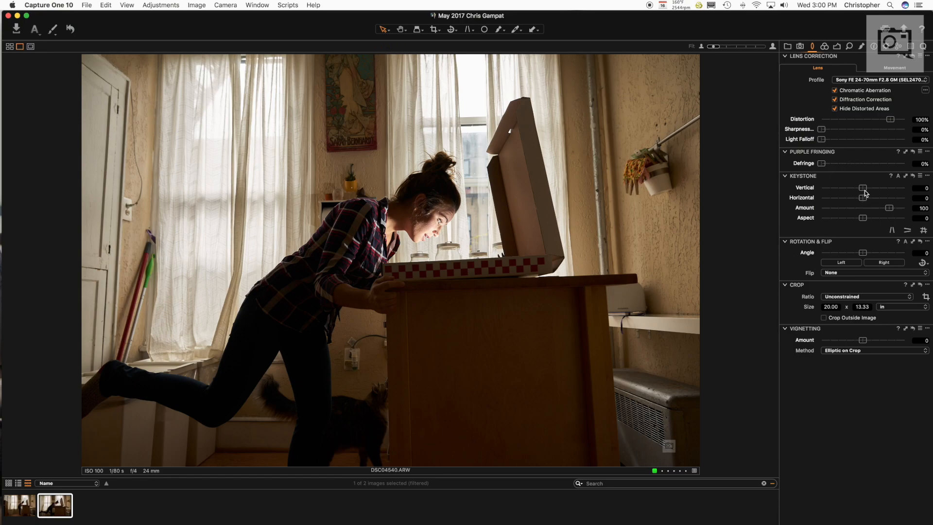
left_click(897, 119)
left_click_drag(896, 120, 916, 120)
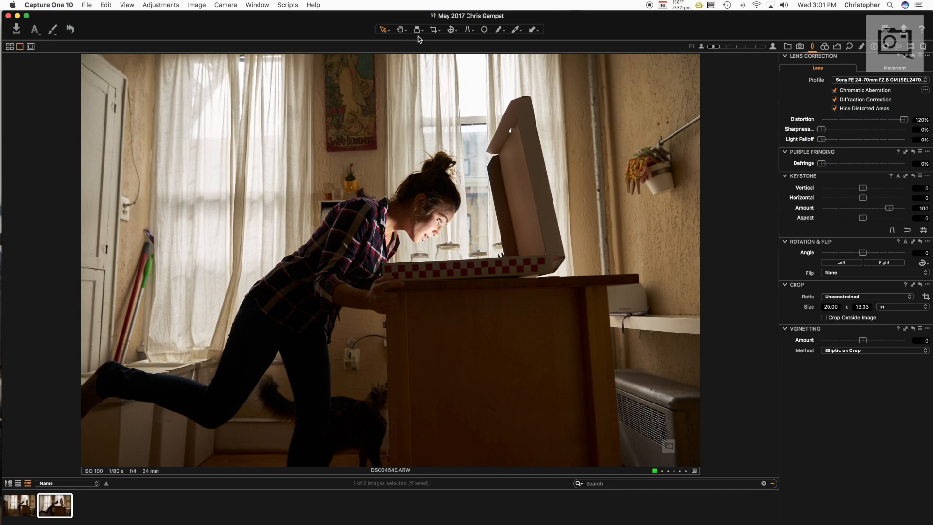
- Straighten DSC04540 using the tabletop and pizza box as reference, refining the rotation angle to 2.43
left_click(452, 31)
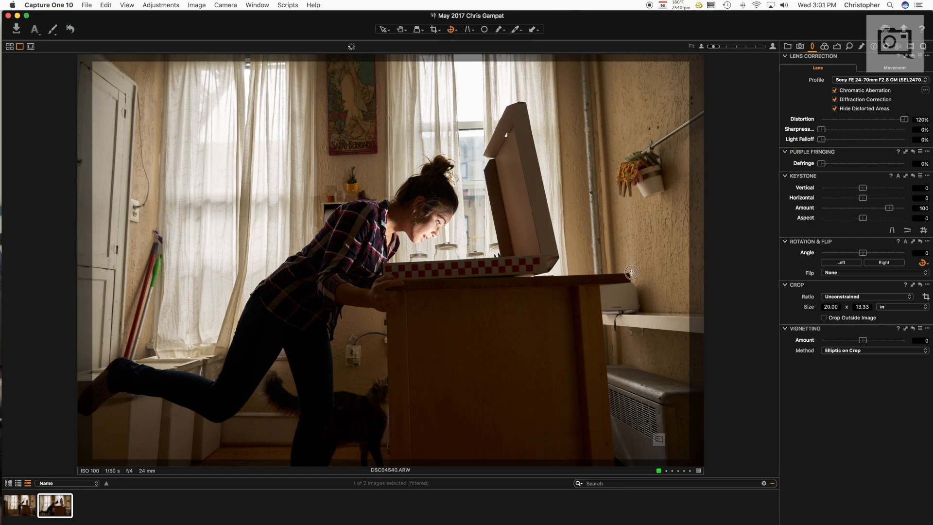
left_click_drag(630, 273, 379, 277)
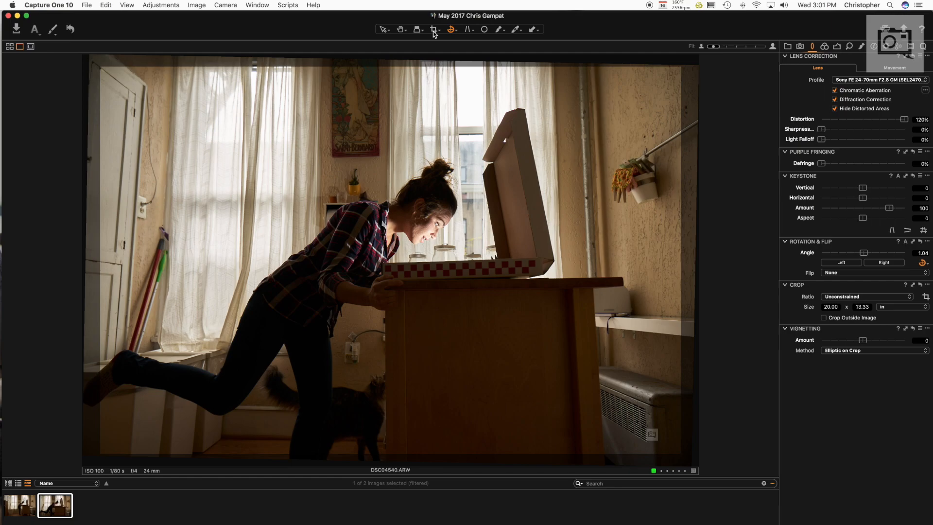
left_click(383, 31)
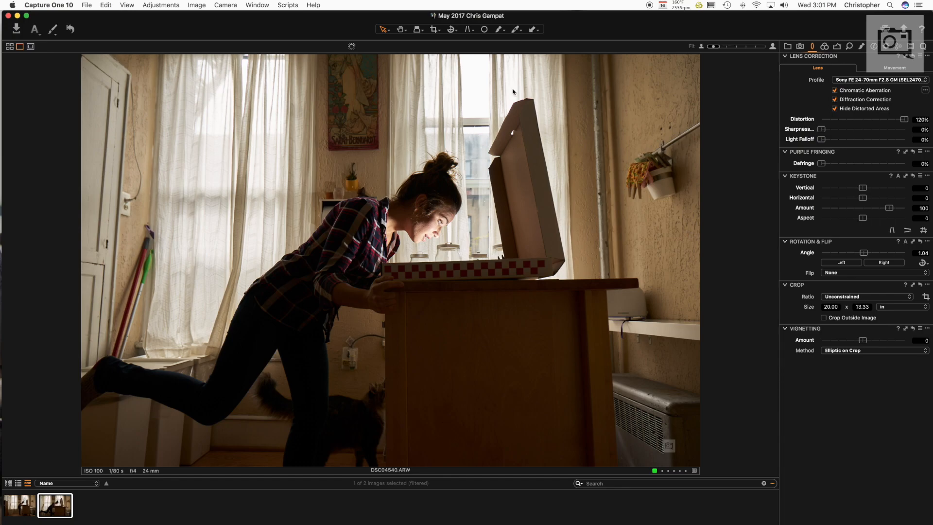
left_click(449, 30)
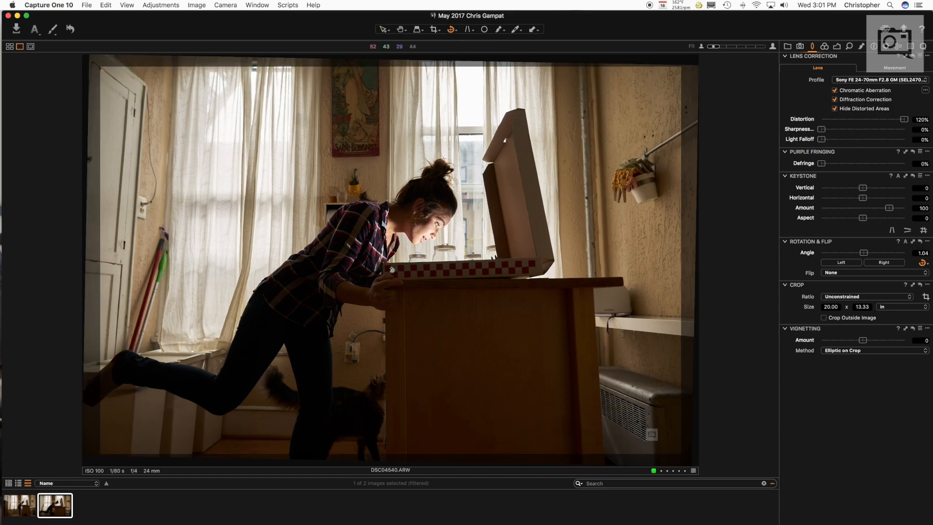
left_click_drag(502, 257, 537, 258)
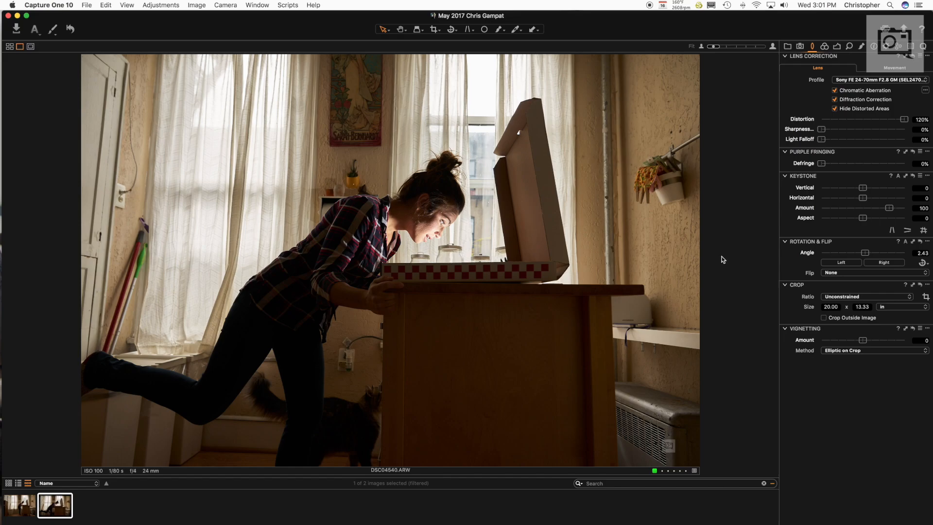
- Color-grade DSC04540 with the 3-Way Color Balance: shadows toward blue-violet, highlights toward blue, midtones toward orange, and slightly lower the highlight lightness
left_click(825, 48)
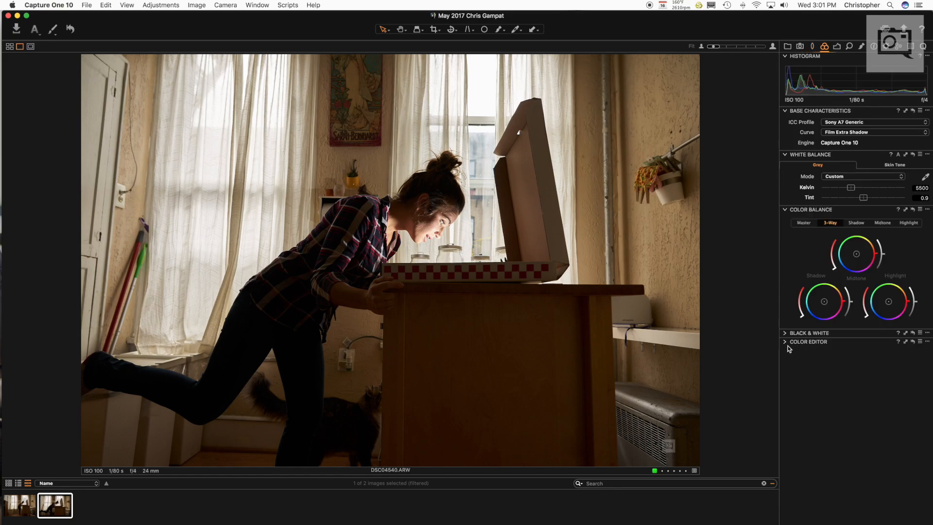
left_click(788, 342)
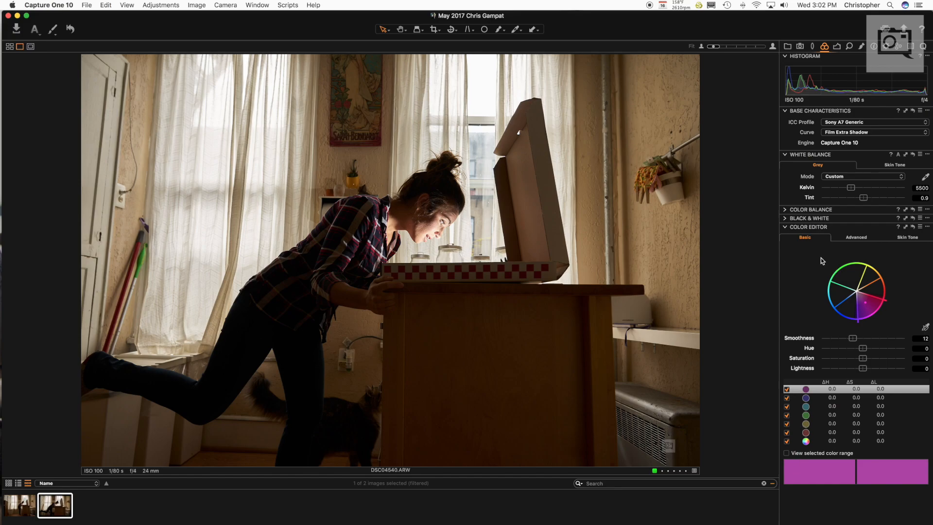
left_click(786, 211)
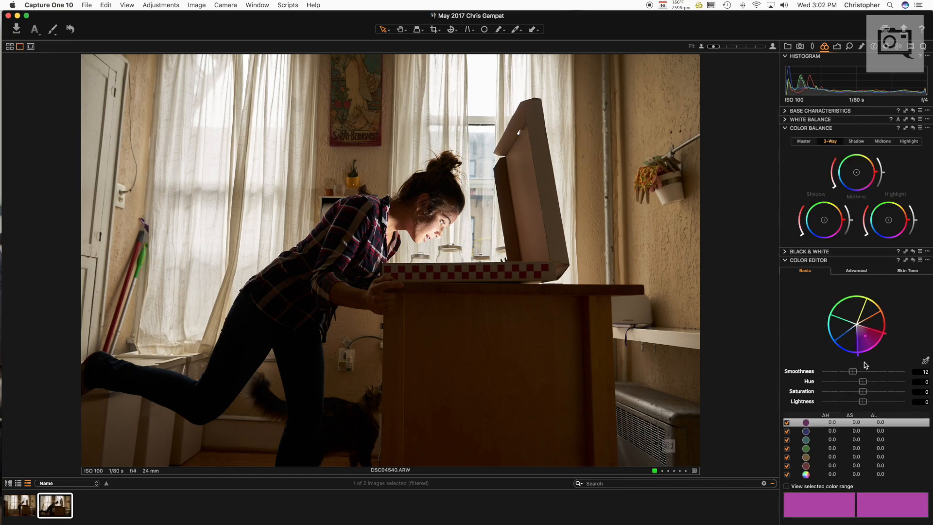
left_click(788, 261)
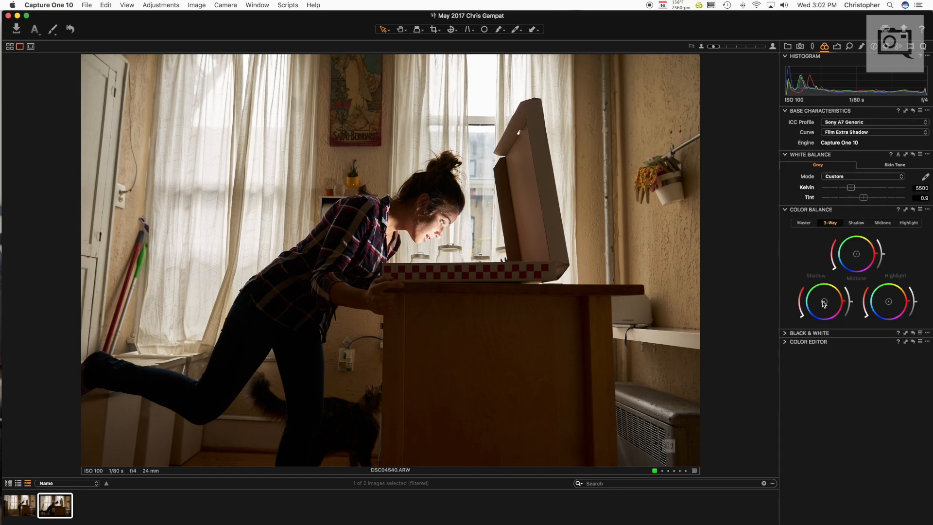
mouse_move(825, 302)
left_mouse_down()
mouse_move(826, 290)
mouse_move(825, 305)
left_mouse_up()
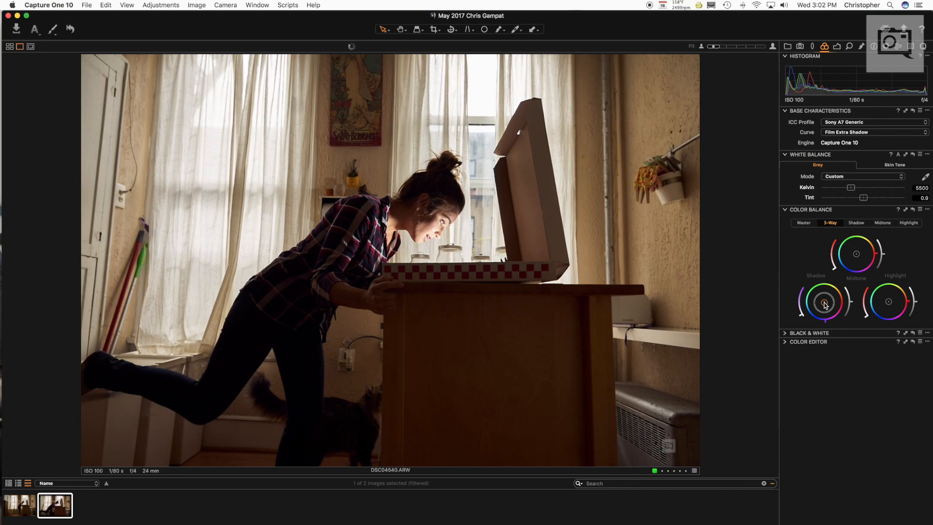
left_click_drag(889, 301, 883, 306)
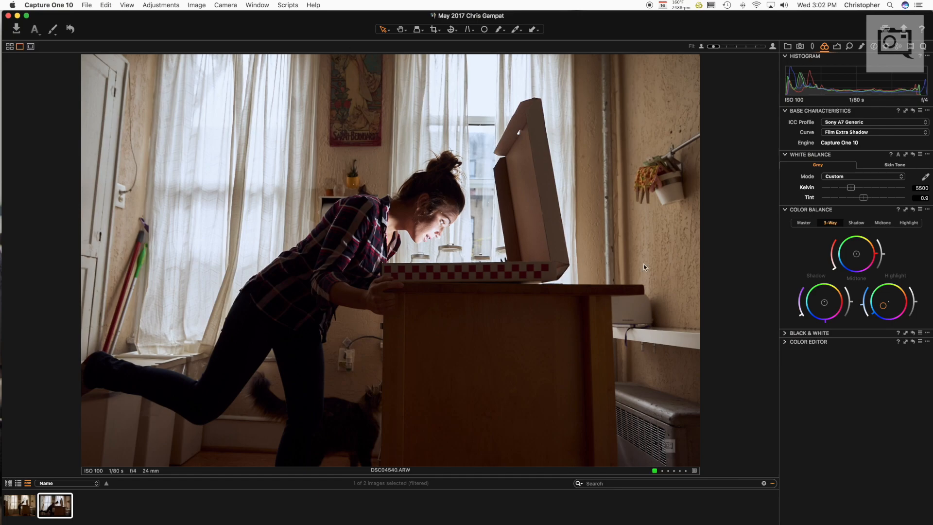
left_click_drag(856, 254, 884, 264)
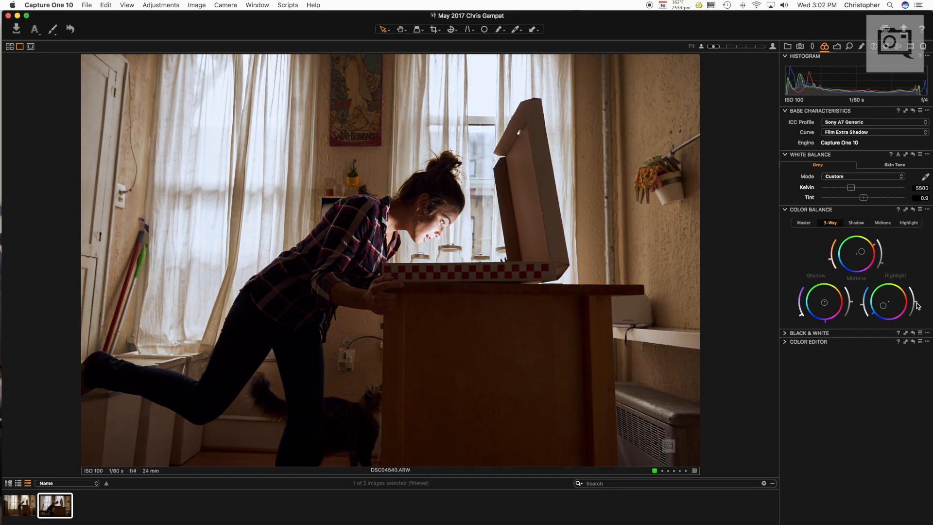
left_click_drag(917, 305, 917, 308)
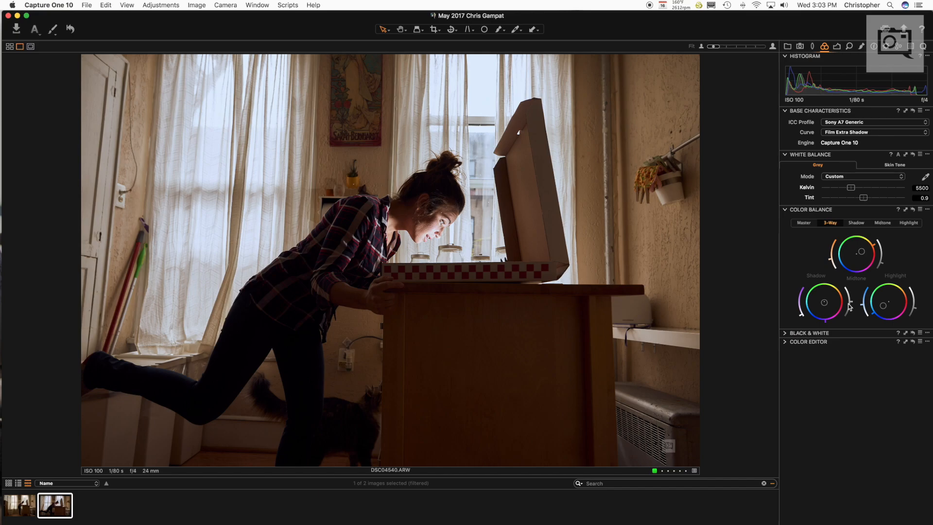
- In the basic Color Editor, view the selected color range and set the magenta range to Hue 1.5 and Lightness 4.5
left_click(839, 48)
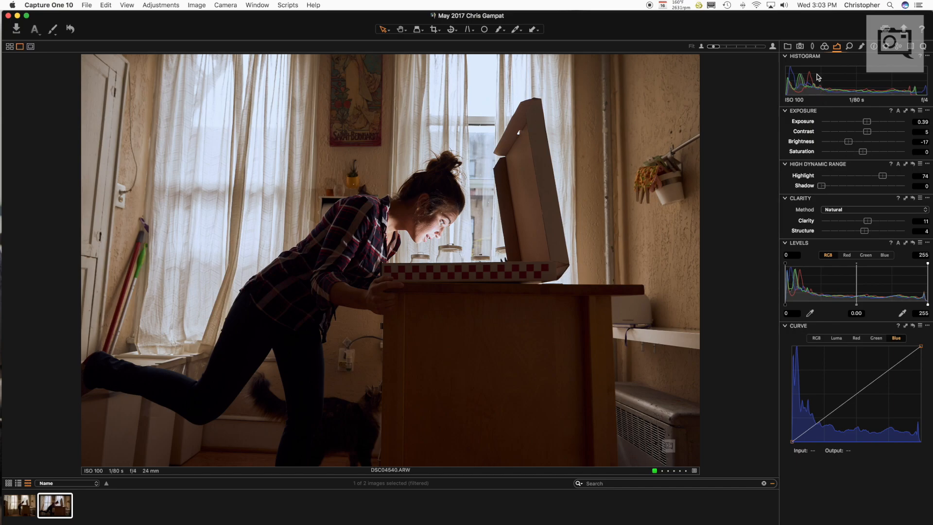
left_click(825, 46)
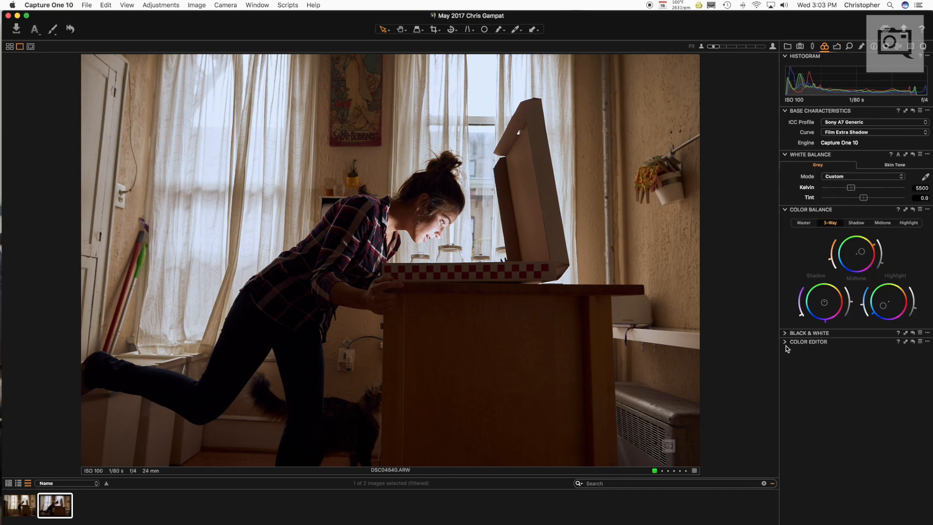
left_click(786, 210)
left_click(785, 227)
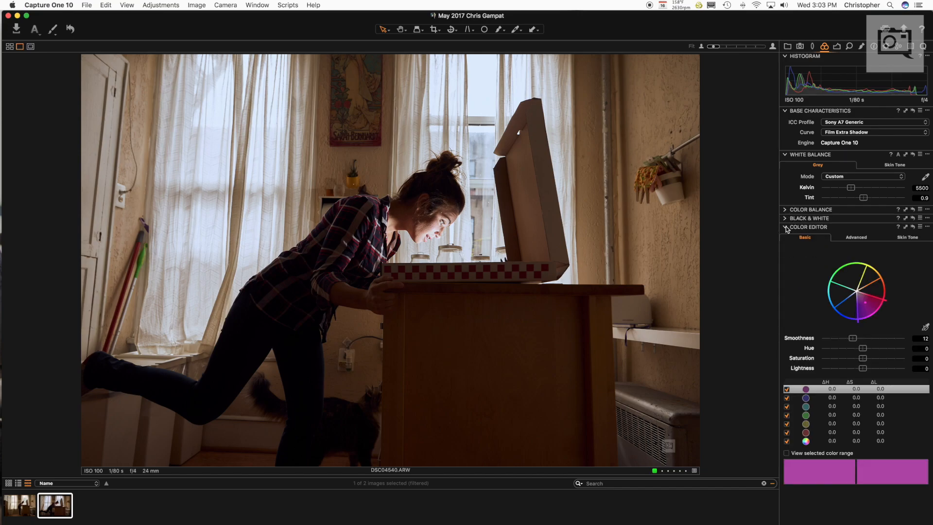
left_click(818, 432)
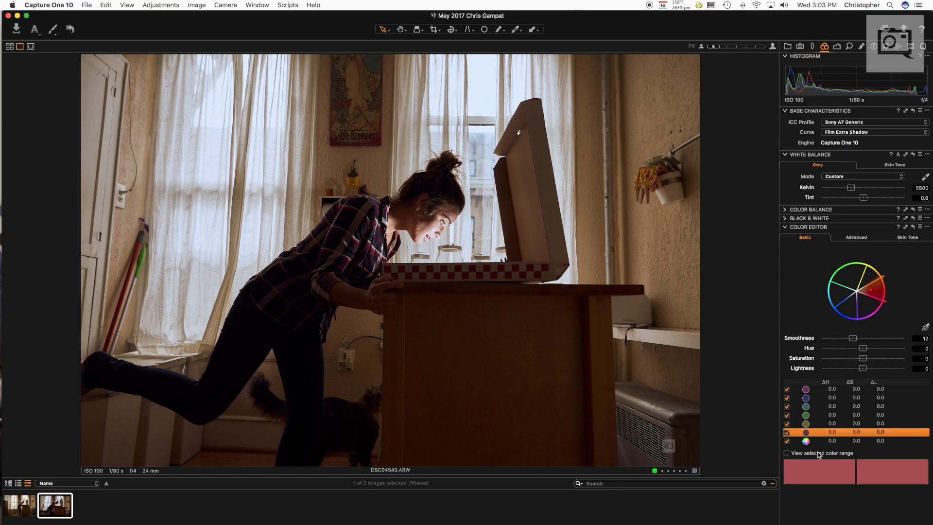
left_click(787, 452)
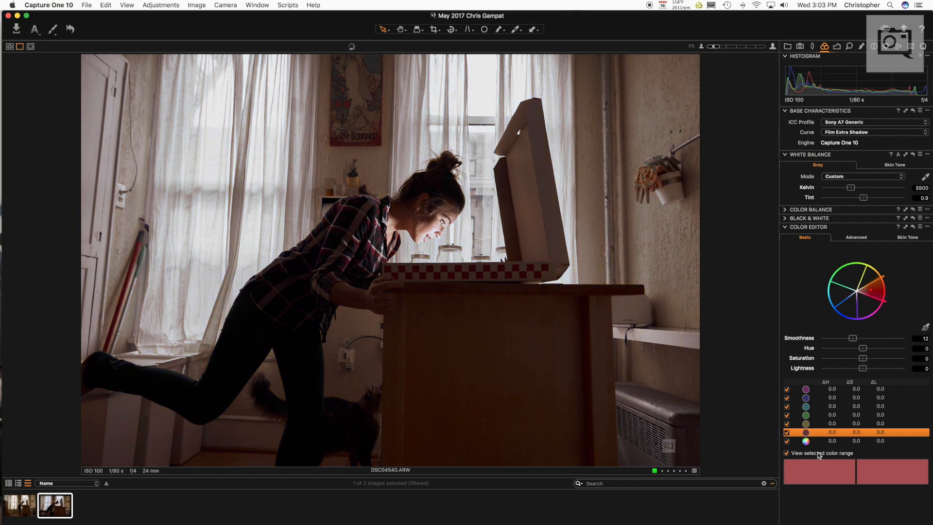
left_click(812, 389)
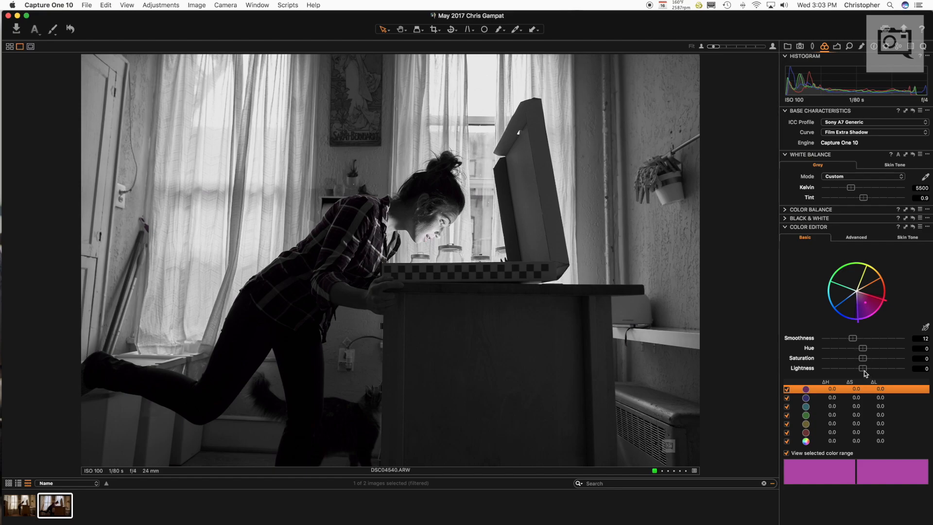
left_click_drag(863, 348, 891, 372)
- Raise the Saturation of the cyan range to 52.7 in the Color Editor
left_click(824, 399)
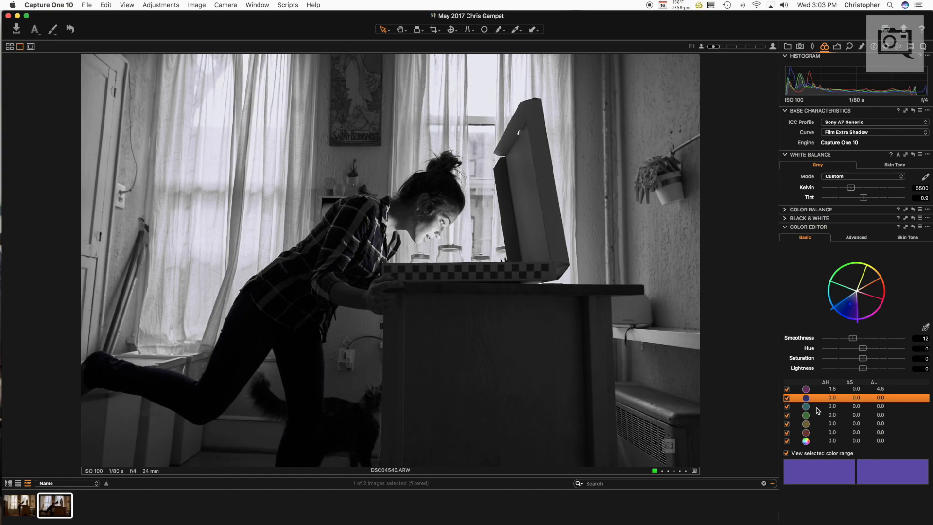
left_click(816, 406)
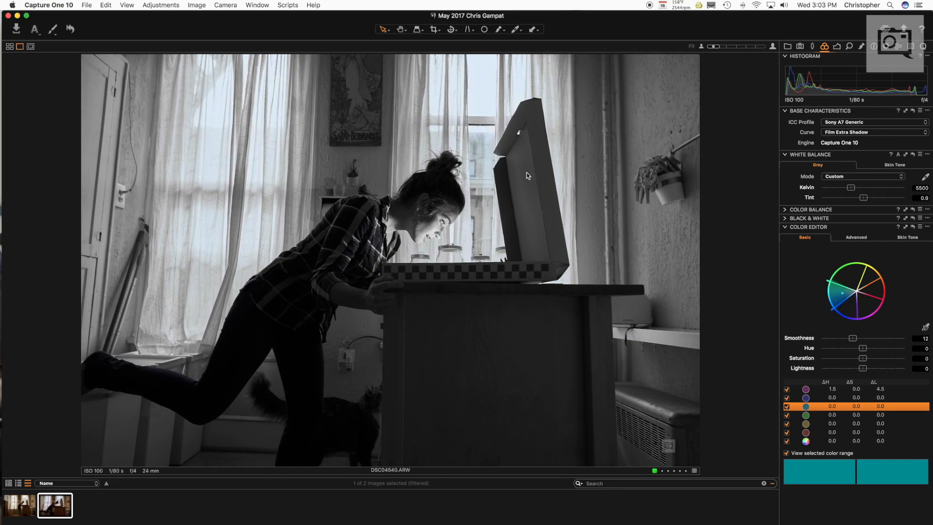
left_click_drag(863, 358, 892, 364)
- Set the yellow range to Smoothness 19.46 and Hue 20, and turn off the selected color range view
left_click(814, 416)
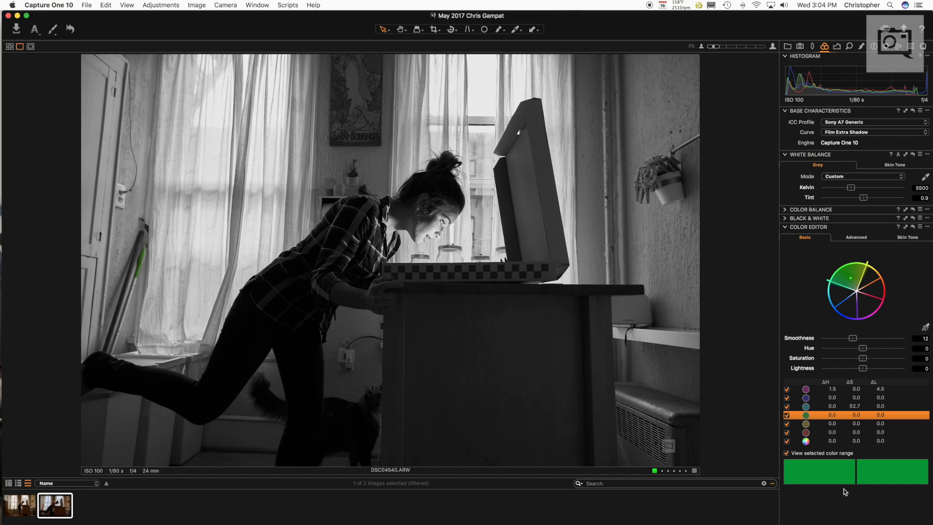
left_click(814, 425)
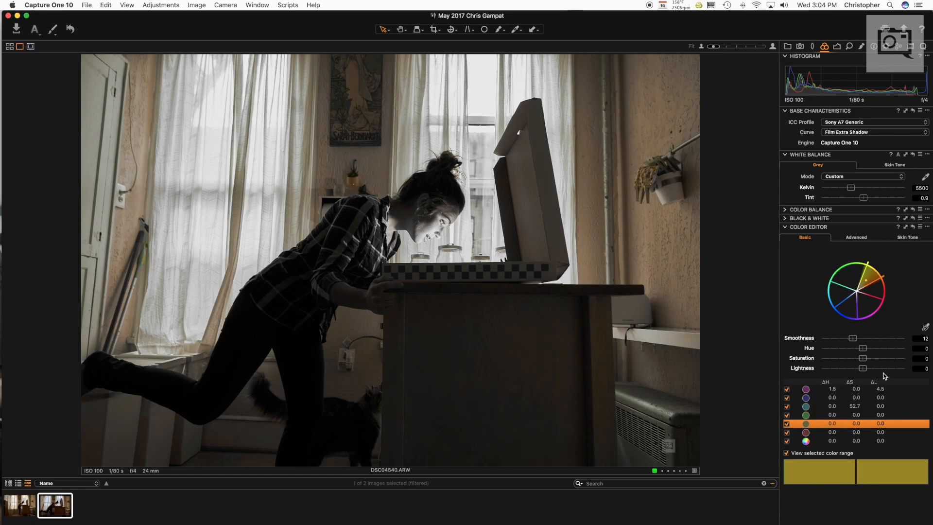
left_click_drag(854, 340, 912, 353)
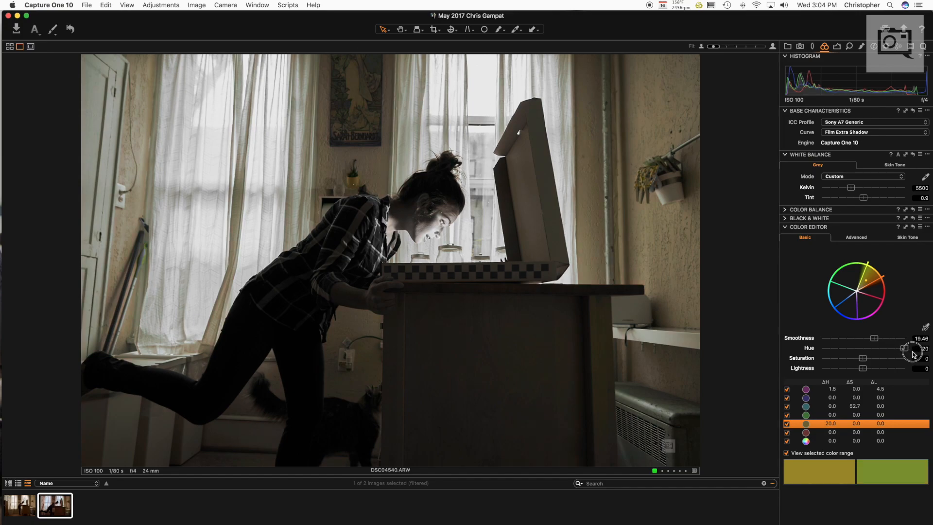
left_click(800, 457)
left_click_drag(904, 348, 928, 358)
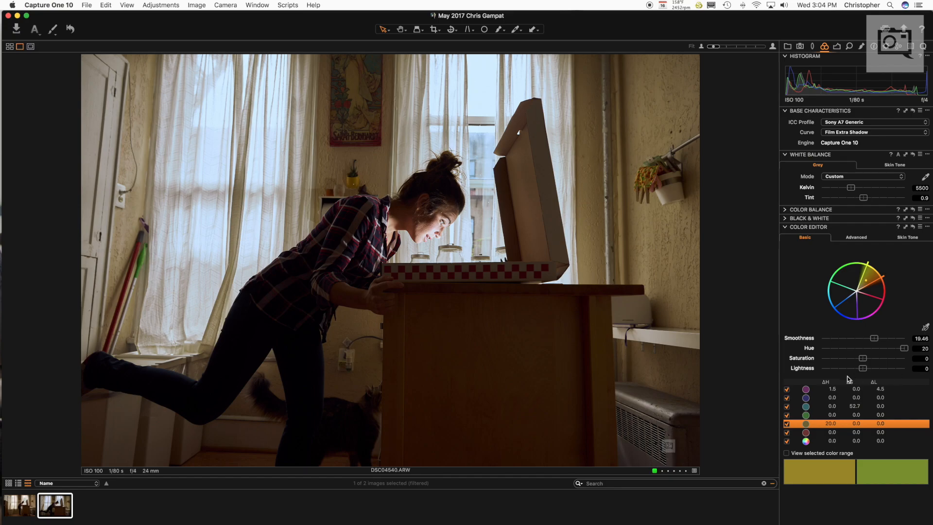
- Set the red range to Hue -20, Saturation 2.7 and Lightness 7.5, and the yellow range's Lightness to 10
left_click(820, 432)
left_click(817, 453)
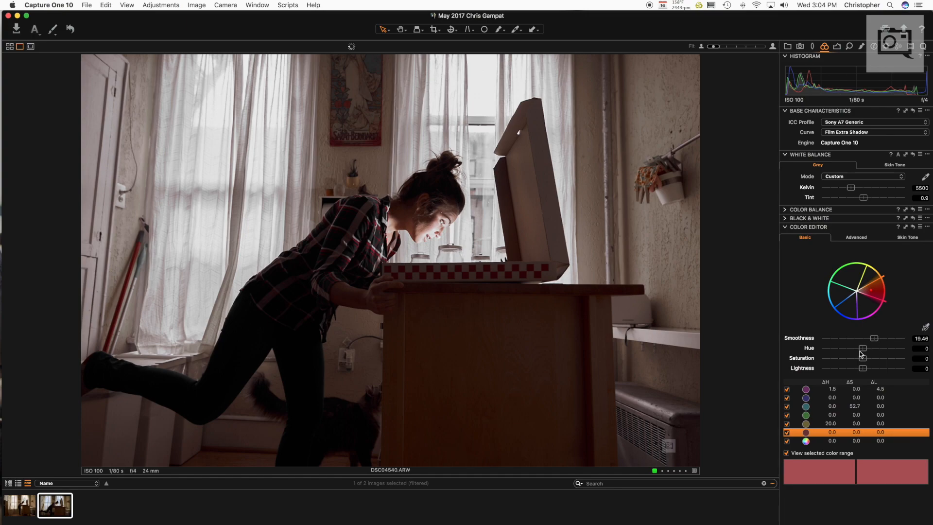
left_click_drag(862, 349, 820, 350)
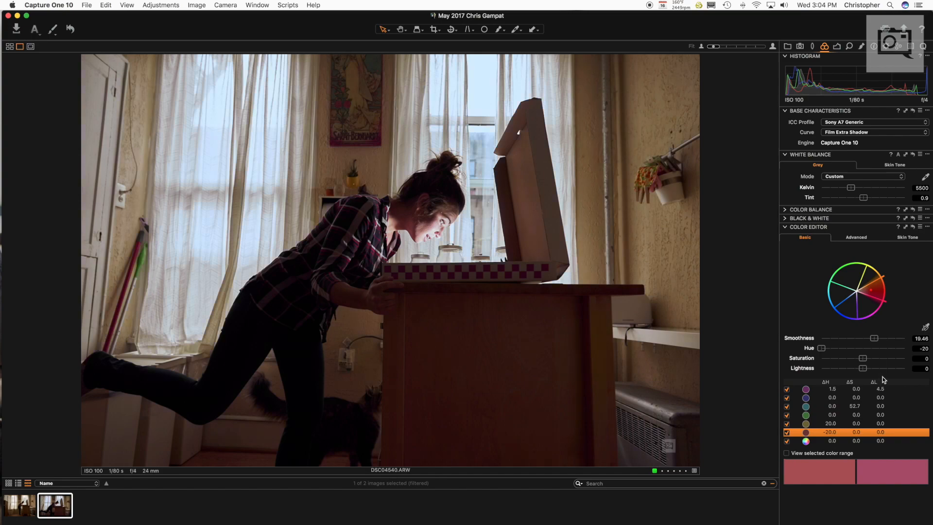
mouse_move(821, 348)
left_mouse_down()
mouse_move(917, 349)
mouse_move(810, 354)
left_mouse_up()
left_click_drag(864, 359, 894, 370)
left_click(813, 427)
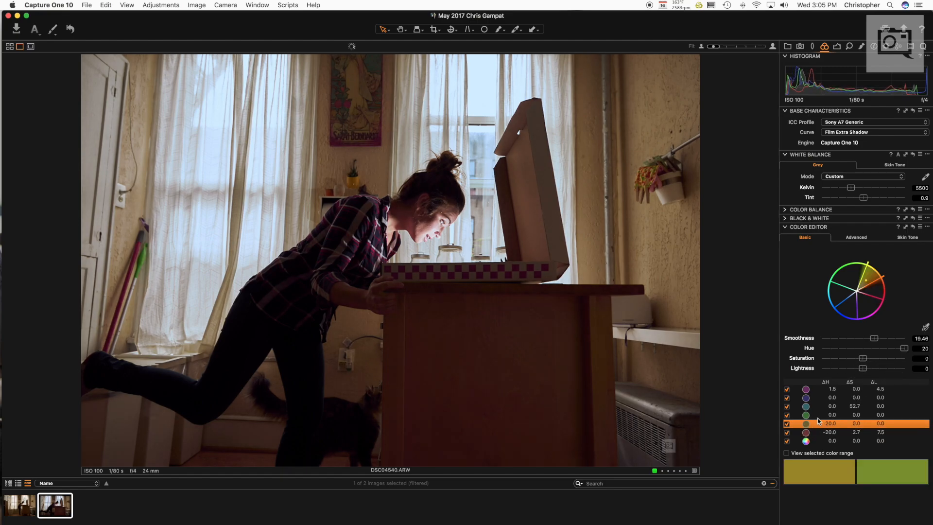
left_click_drag(863, 367, 927, 368)
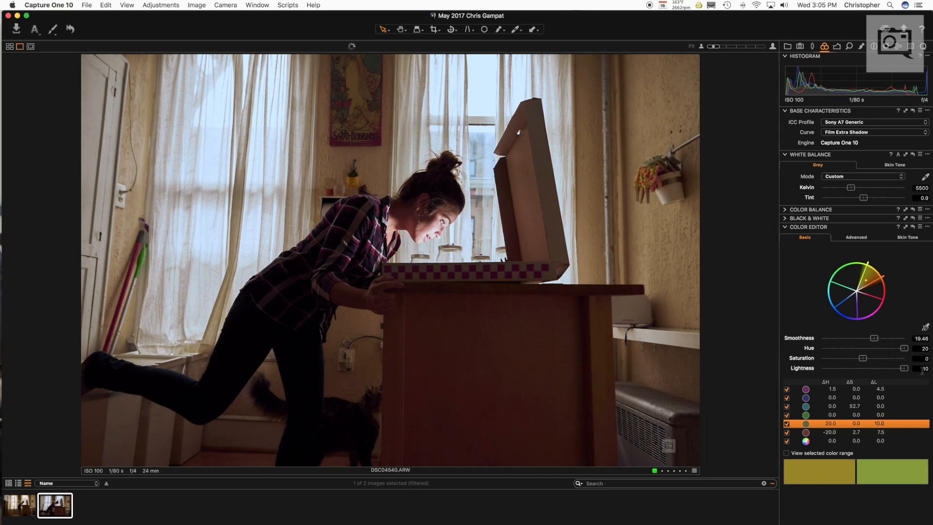
- Select both images, then copy the adjustments of DSC04540 and apply them to the pair
left_click(836, 47)
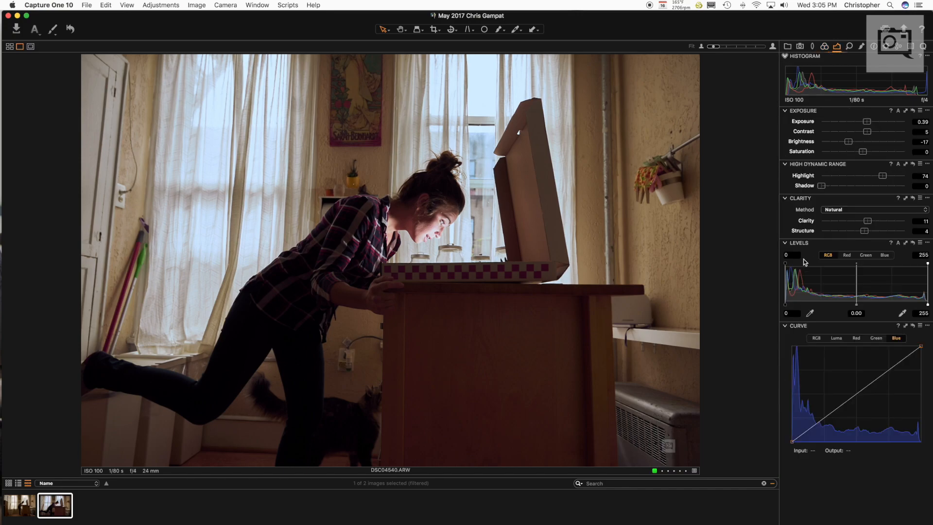
key("super+a")
left_click(172, 4)
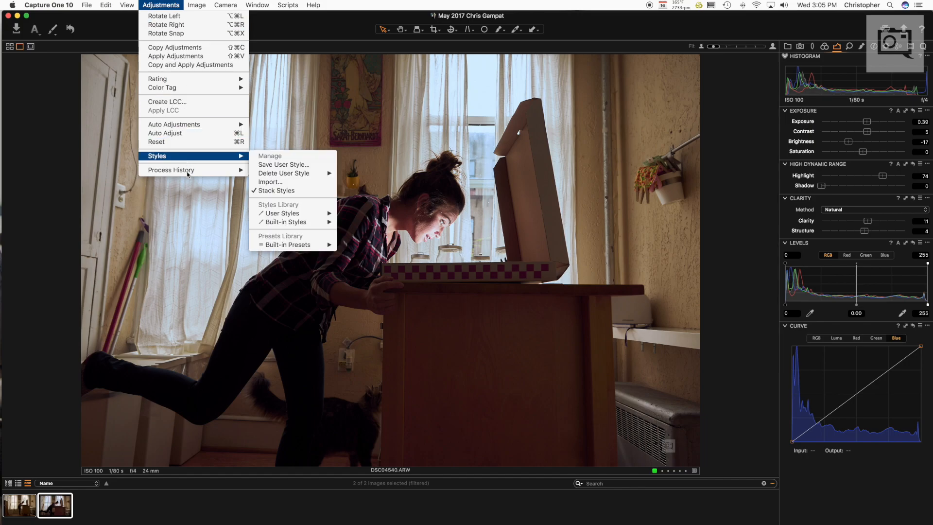
left_click(181, 64)
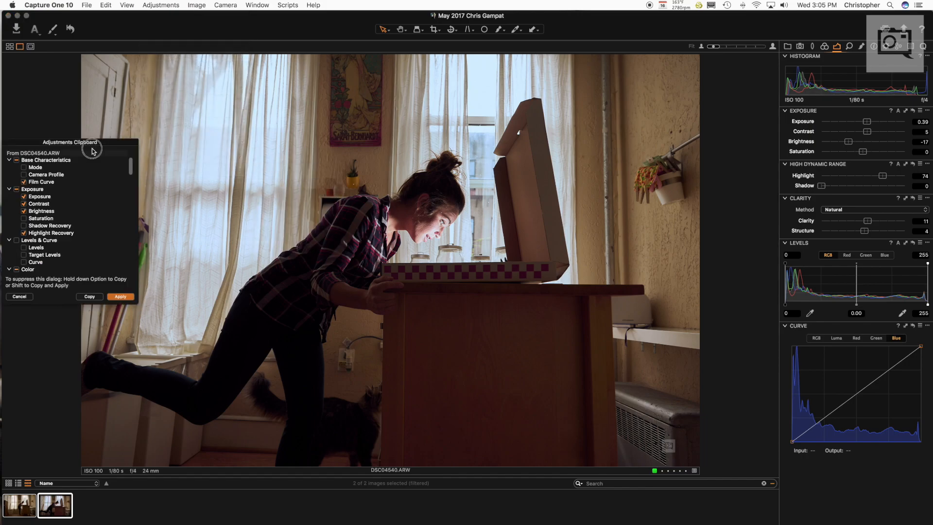
left_click_drag(84, 143, 526, 147)
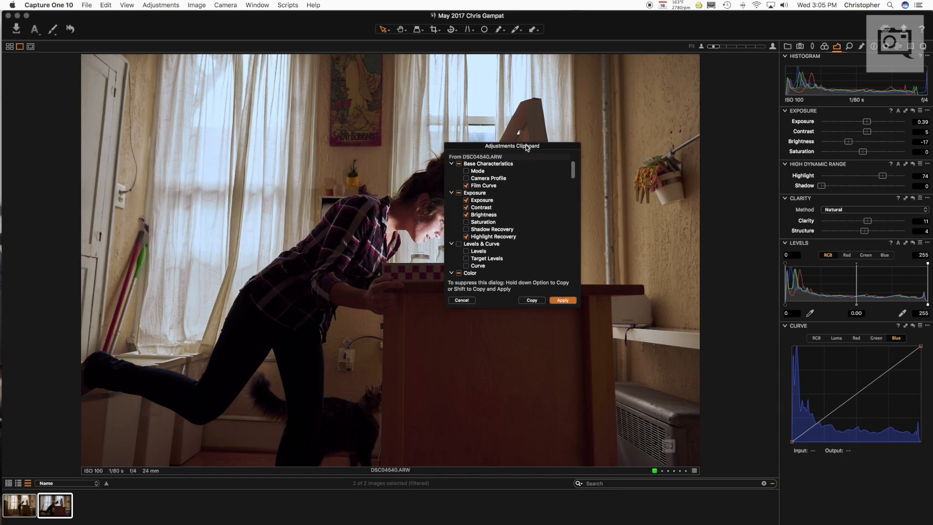
left_click(565, 301)
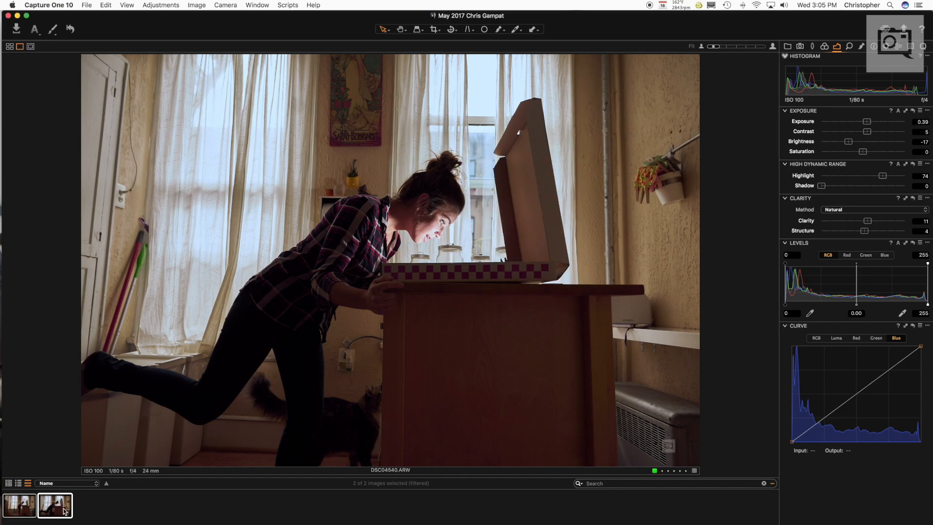
- Compare the two images, then straighten DSC04538 using the tabletop and the pizza box edge as references
left_click(19, 503)
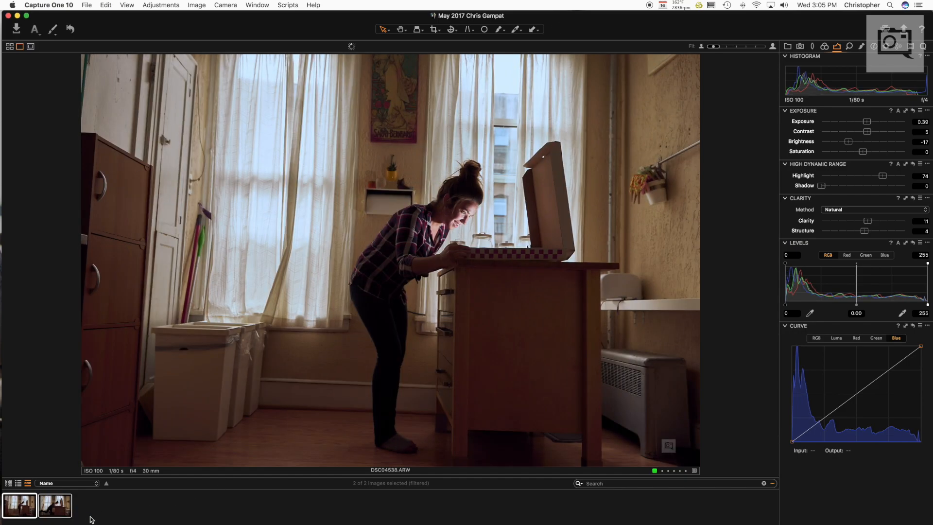
key("Right")
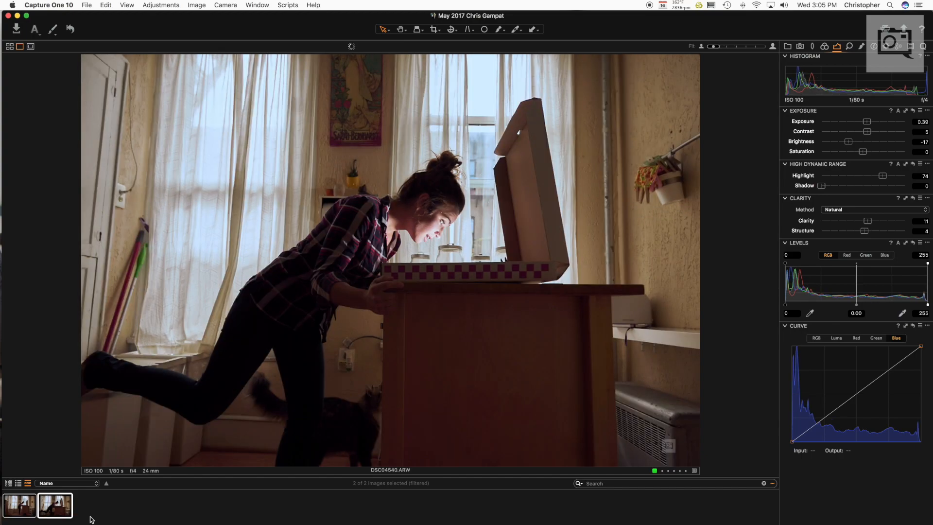
key("Left")
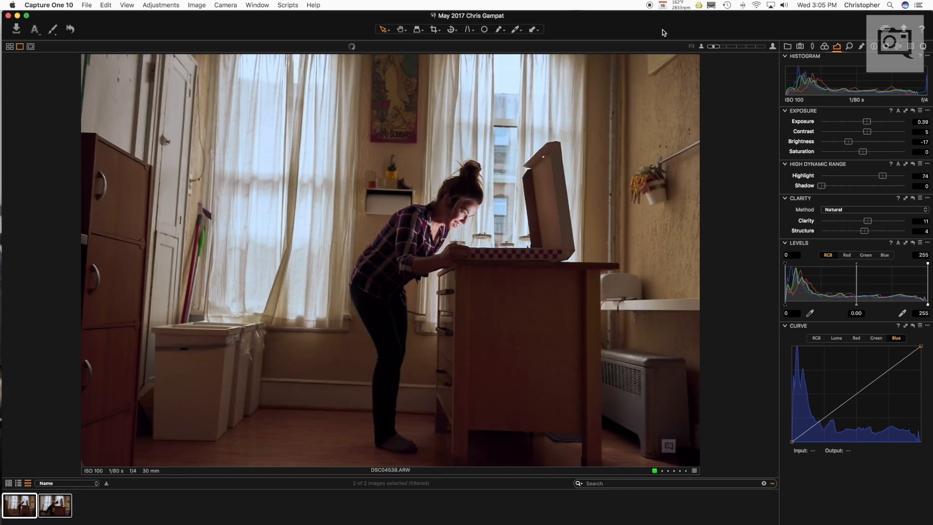
left_click(435, 31)
left_click(451, 30)
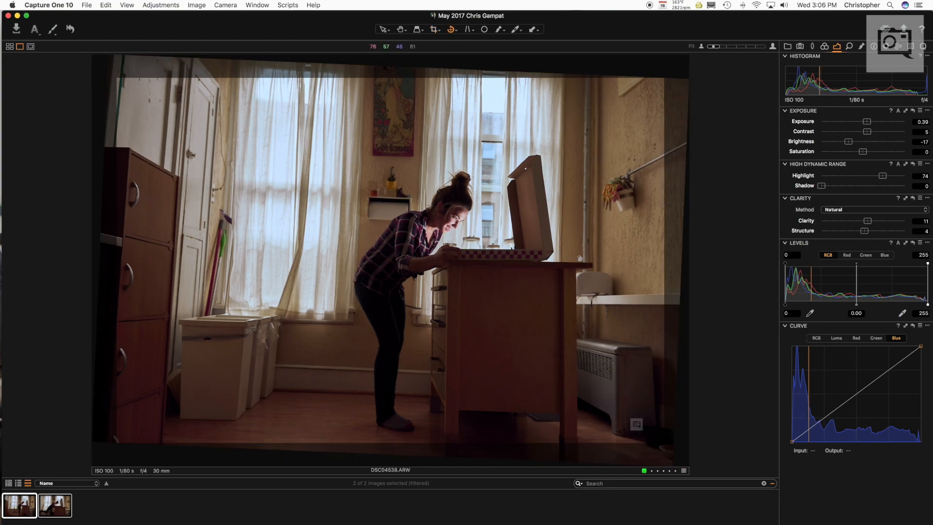
left_click_drag(519, 261, 449, 259)
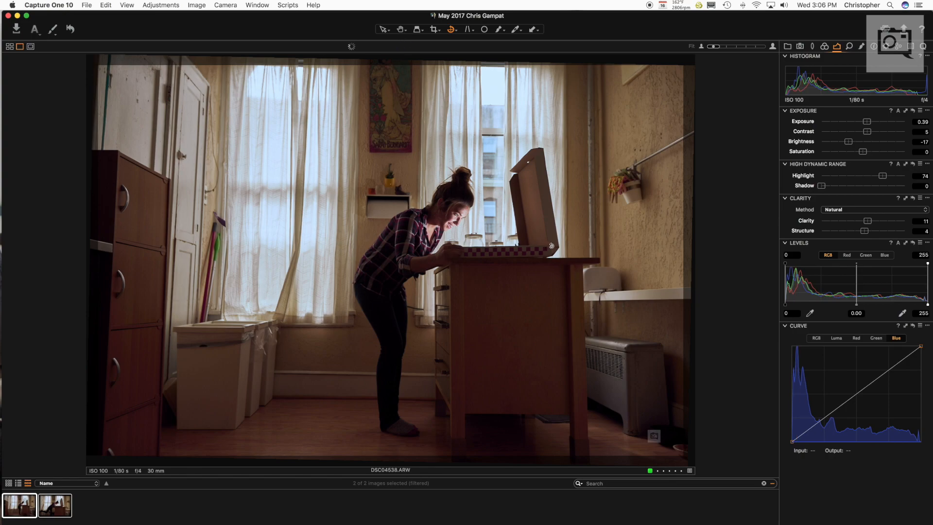
left_click_drag(554, 247, 461, 246)
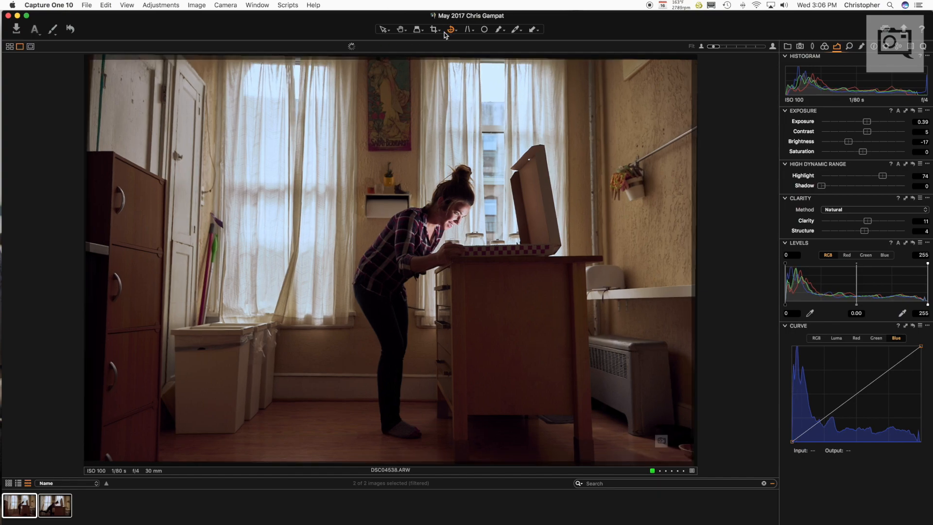
- Leave the straightening tool and compare the straightened DSC04538 with DSC04540
left_click(385, 30)
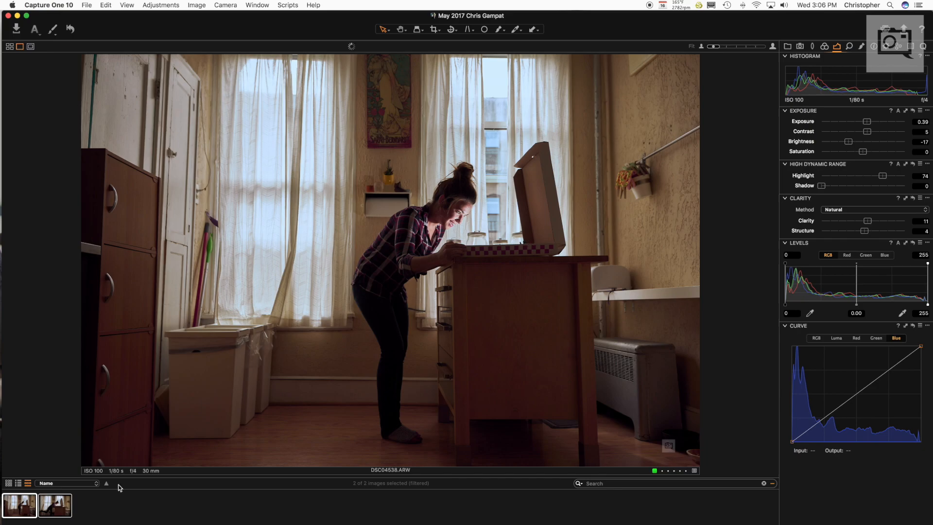
left_click(52, 511)
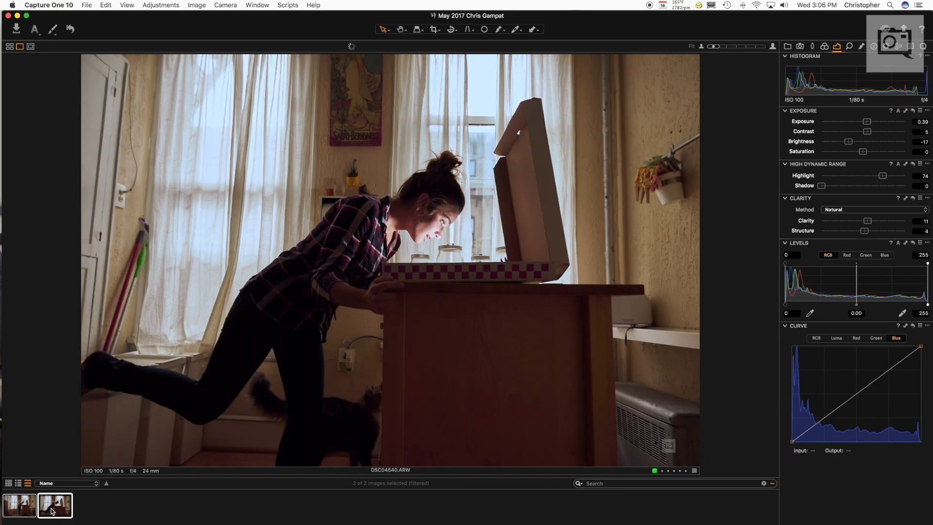
left_click(22, 509)
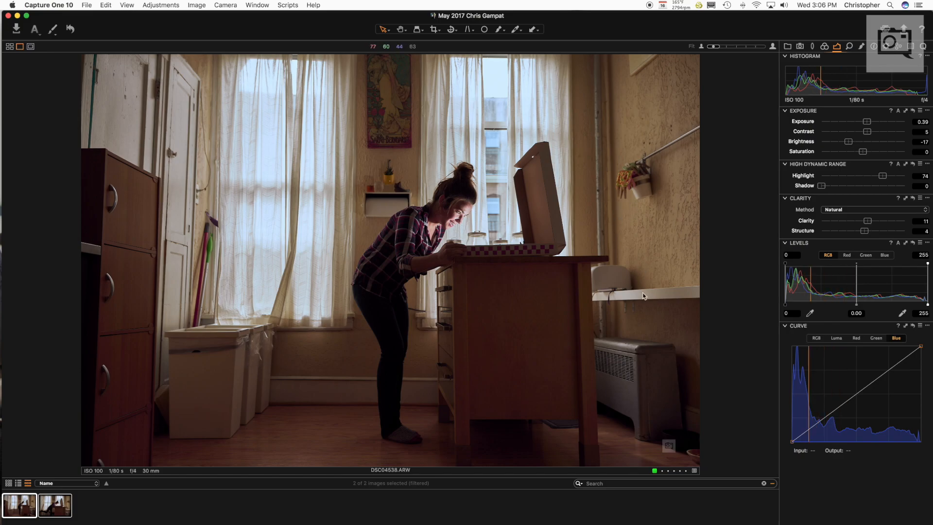
- Try a square crop of about 12.92 in on DSC04538, shifting it to frame the woman, pizza box and radiator, and undo it
left_click(435, 32)
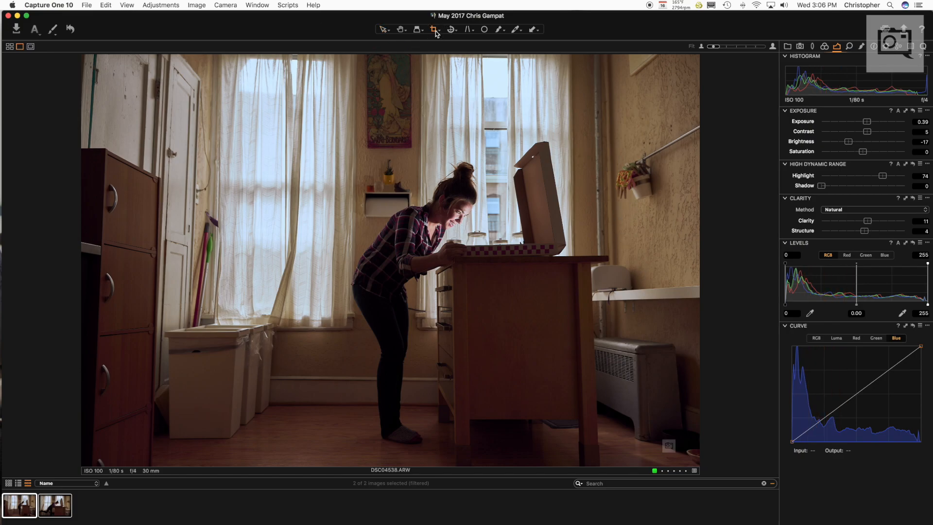
left_click(438, 35)
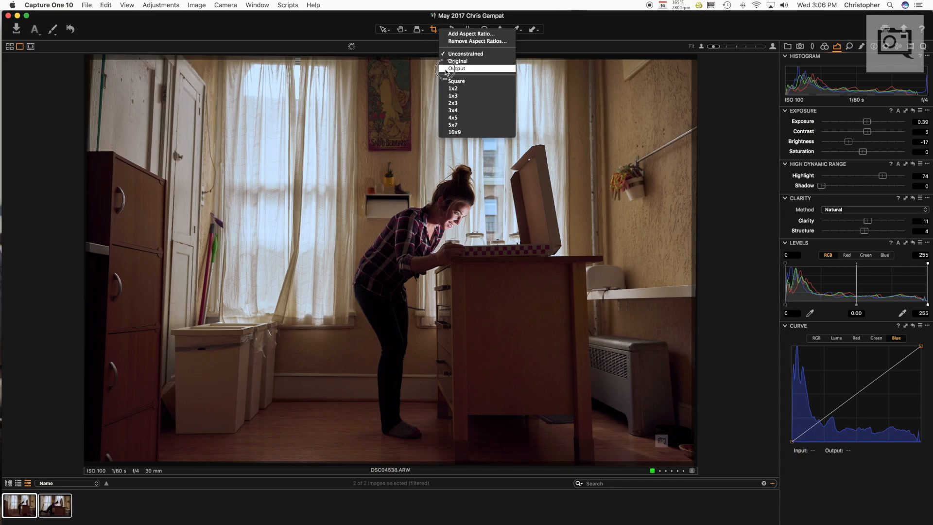
left_click(446, 81)
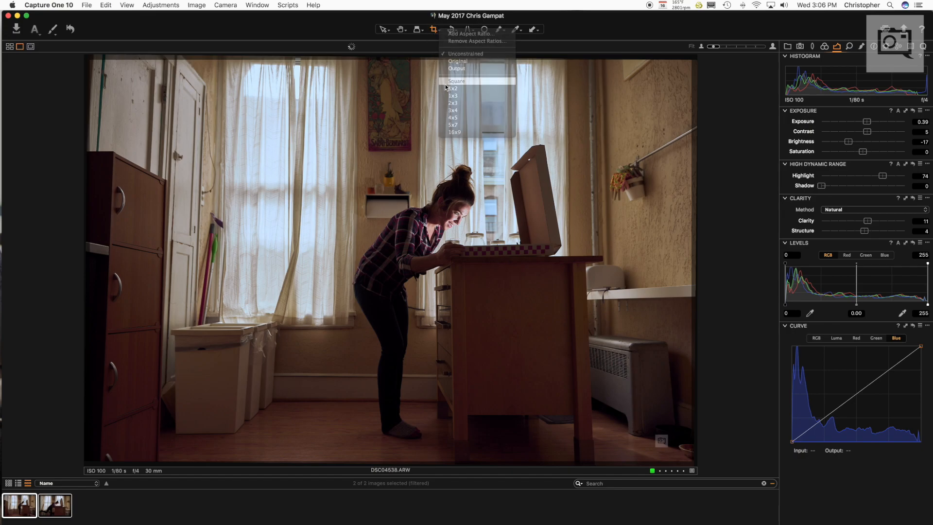
left_click_drag(96, 60, 158, 74)
mouse_move(513, 213)
left_mouse_down()
mouse_move(471, 213)
mouse_move(520, 214)
left_mouse_up()
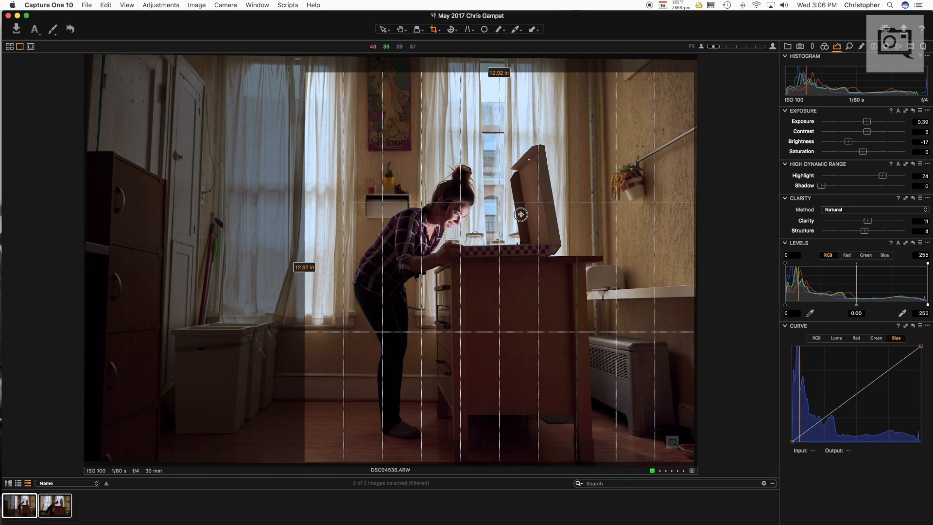
left_click_drag(521, 214, 430, 215)
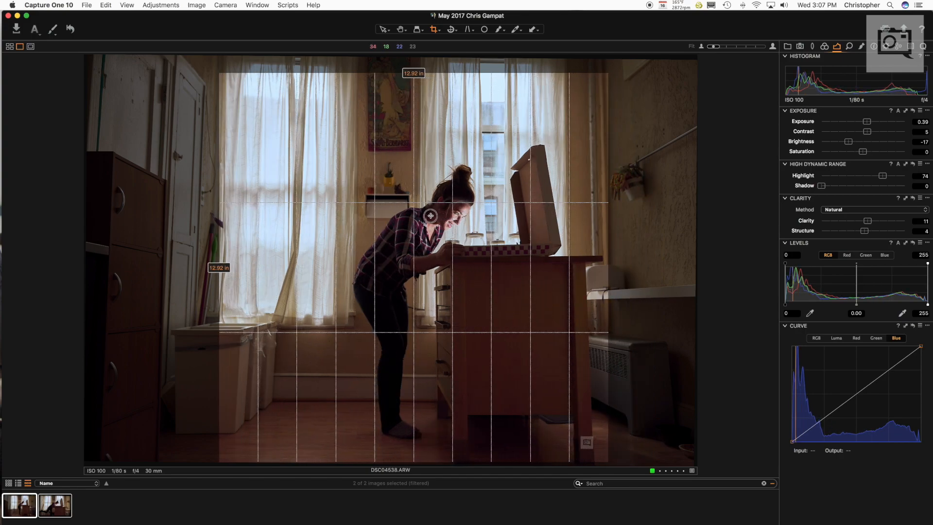
left_click_drag(431, 215, 510, 215)
left_click(383, 30)
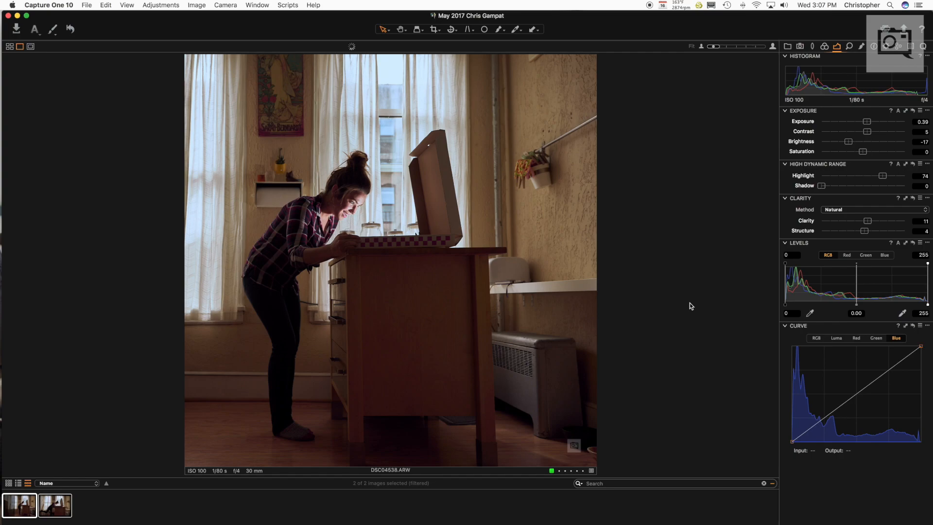
key("super+z")
key("super+z")
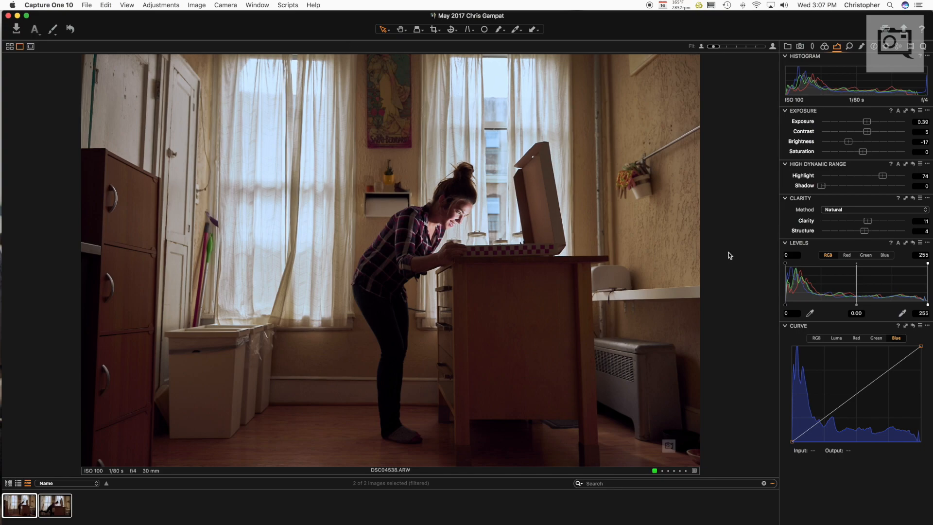
- View DSC04540, start exporting both selected images as variants, and open the choice of destination folder
left_click(54, 507)
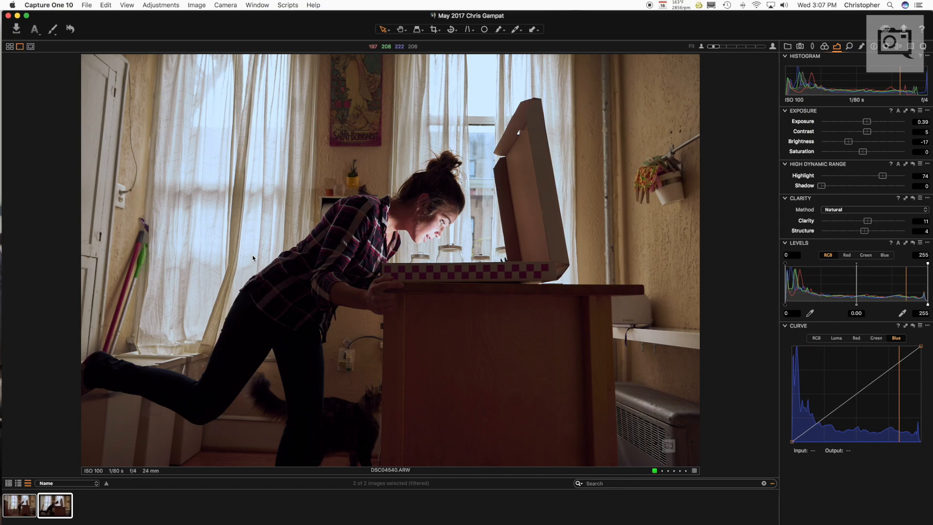
left_click(86, 5)
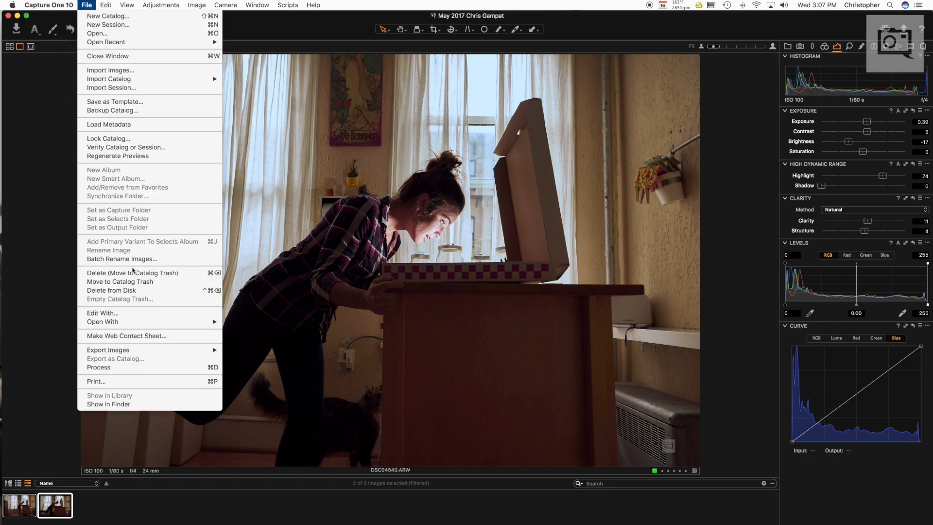
mouse_move(140, 349)
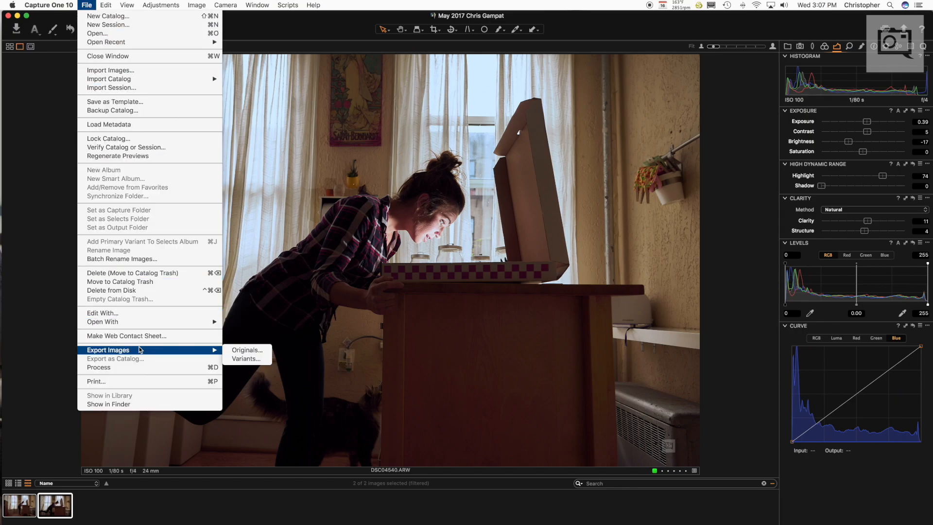
left_click(246, 359)
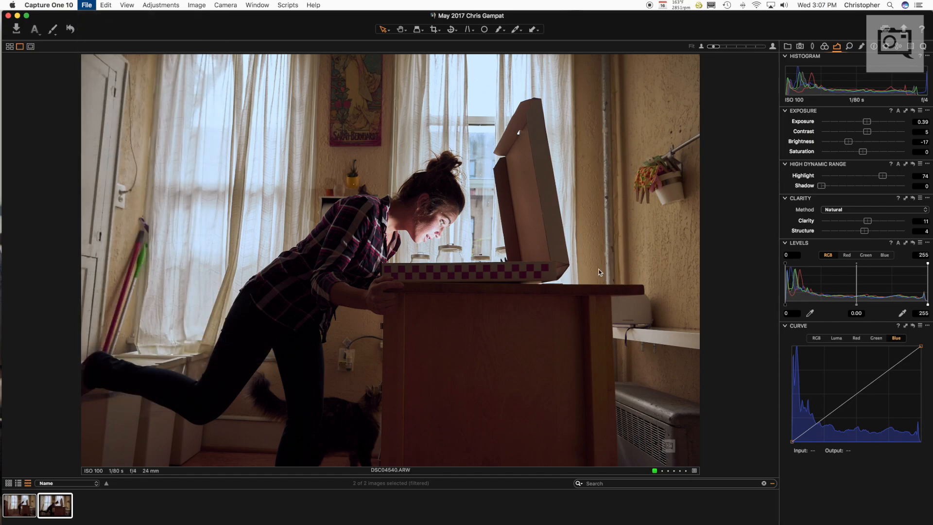
left_click(477, 57)
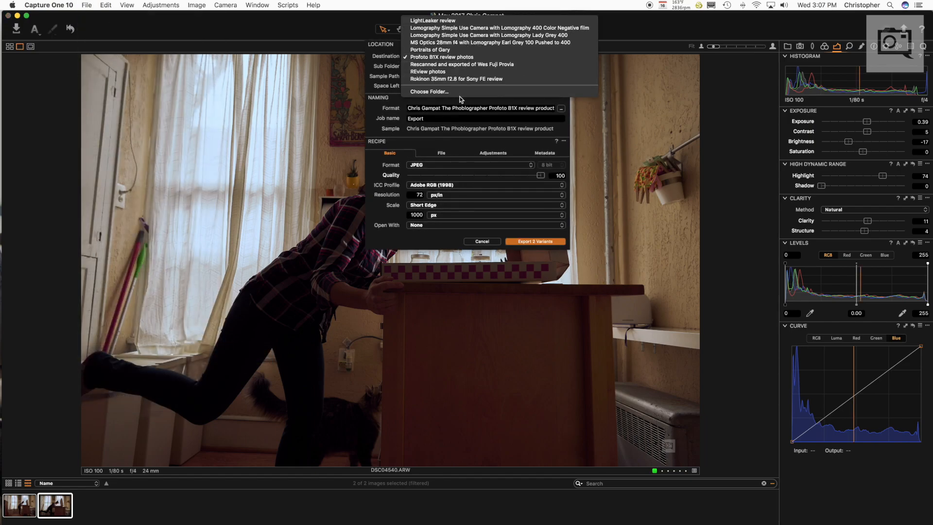